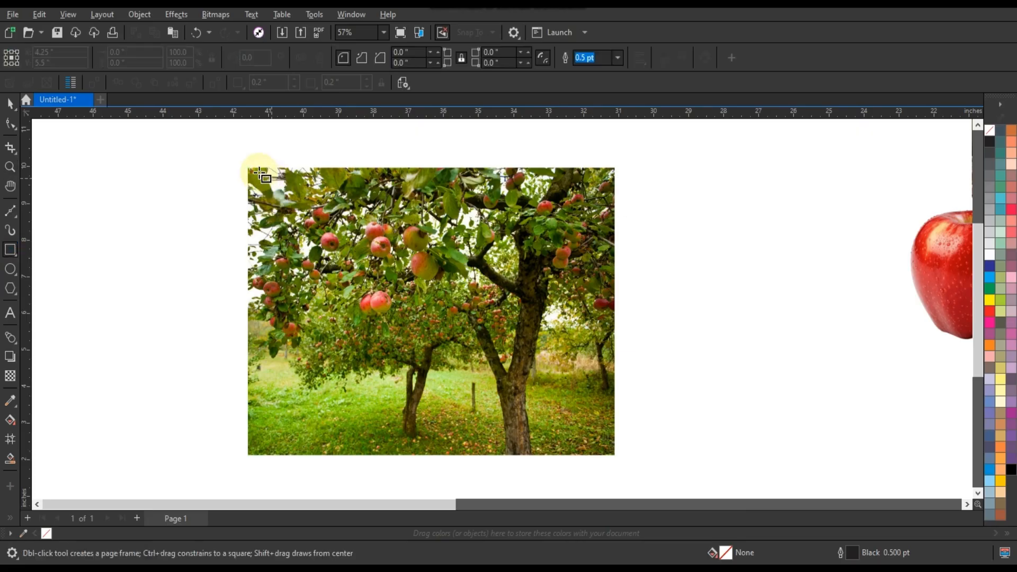
# Step: Draw a rectangle about 10.2 × 7.7 in just inside the edges of the orchard photo
pyautogui.moveTo(253, 170)
pyautogui.mouseDown()
pyautogui.moveTo(551, 402)
pyautogui.moveTo(597, 426)
pyautogui.moveTo(610, 453)
pyautogui.mouseUp()
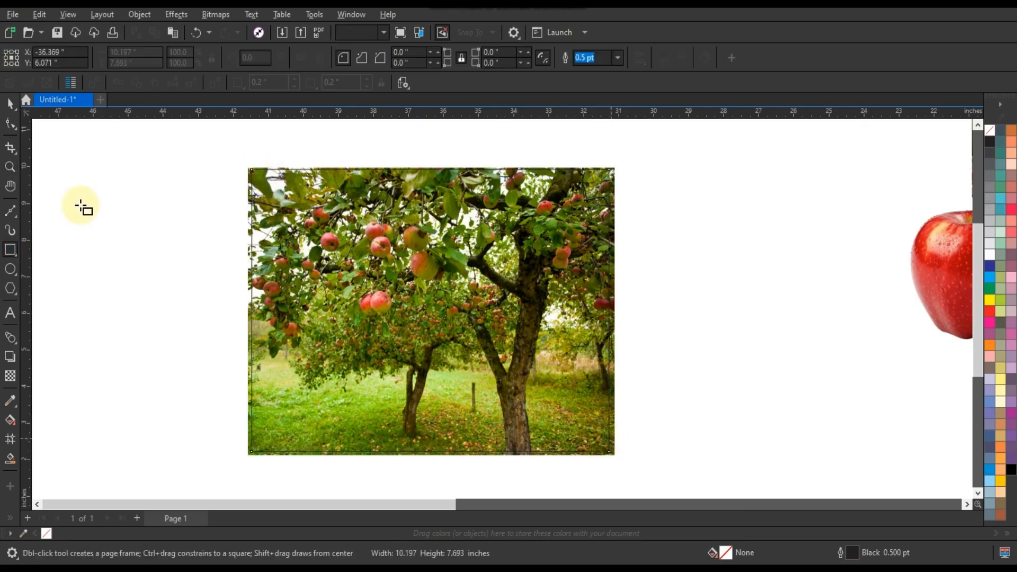
pyautogui.click(10, 103)
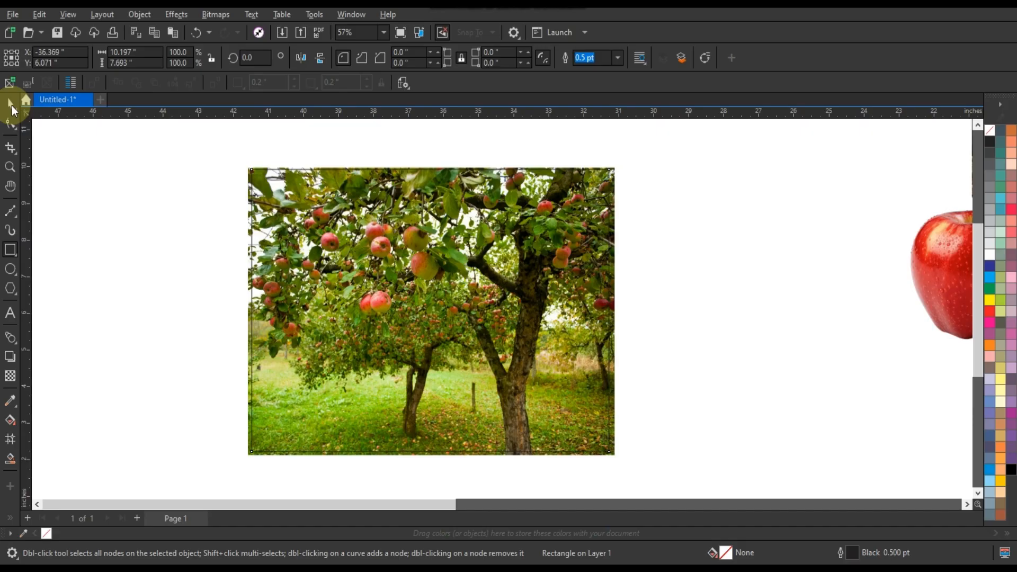
pyautogui.click(614, 183)
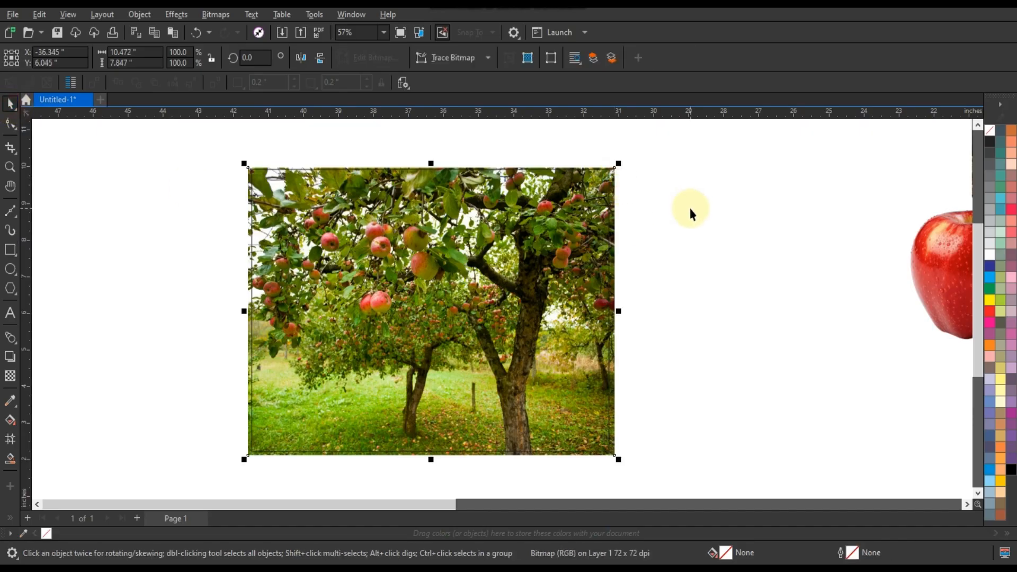
pyautogui.click(173, 20)
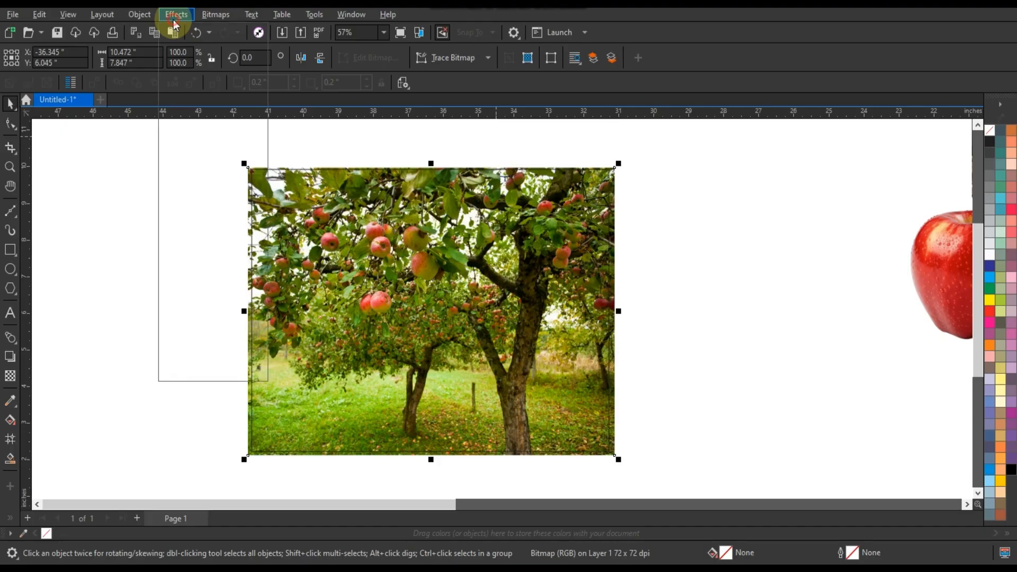
pyautogui.click(173, 20)
# Step: Scale all the images and the rectangle down together proportionally to about 36%
pyautogui.scroll(-4, 395, 233)
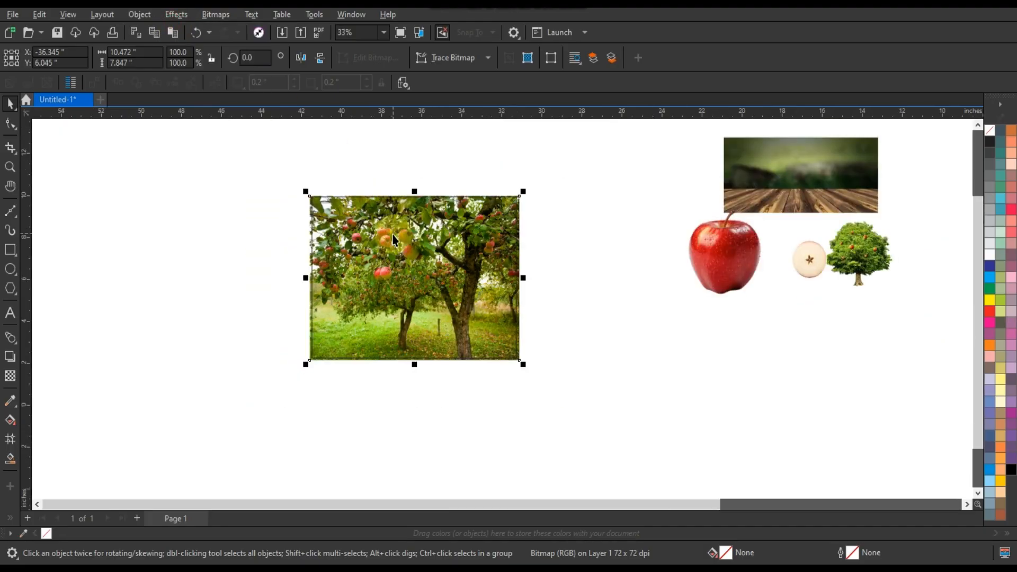
pyautogui.moveTo(307, 182); pyautogui.dragTo(726, 333)
pyautogui.moveTo(720, 163); pyautogui.dragTo(315, 334)
pyautogui.moveTo(668, 184); pyautogui.dragTo(504, 236)
pyautogui.hotkey('shift', 'F2')
# Step: Apply a Gaussian Blur with a radius of 11.1 pixels to the orchard photo
pyautogui.click(370, 233)
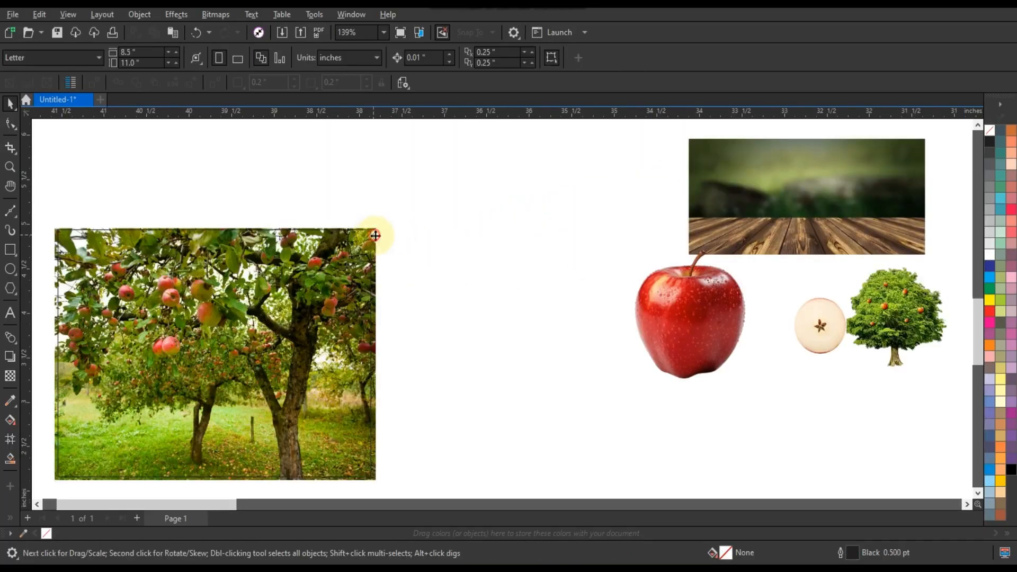
pyautogui.hotkey('shift', 'F2')
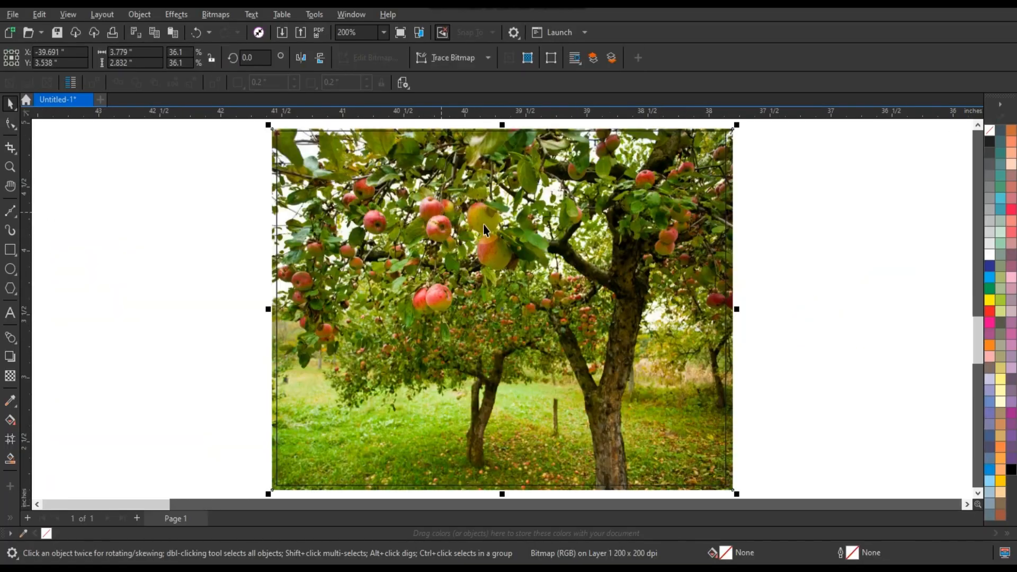
pyautogui.click(171, 16)
pyautogui.moveTo(194, 73)
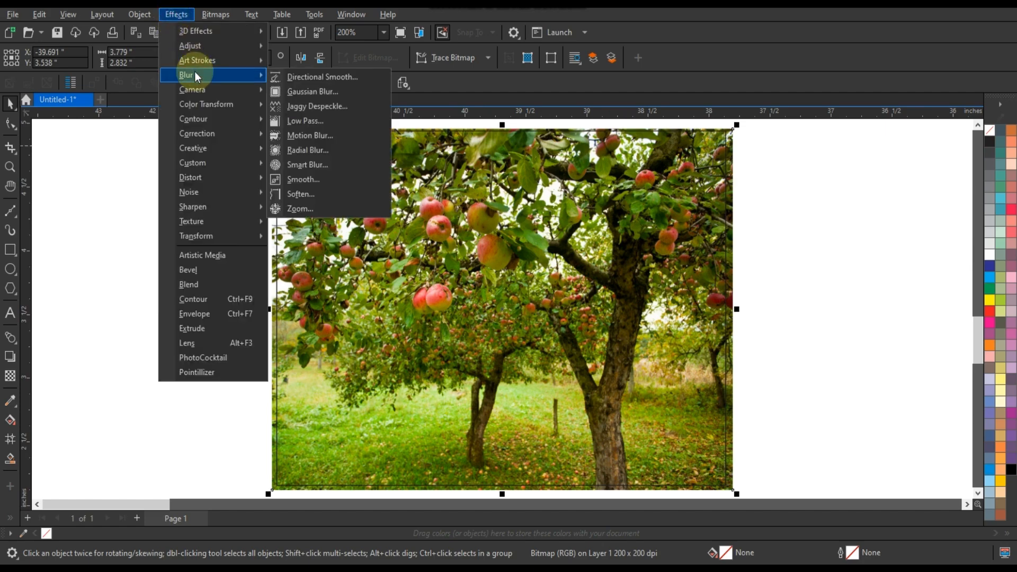
pyautogui.click(295, 93)
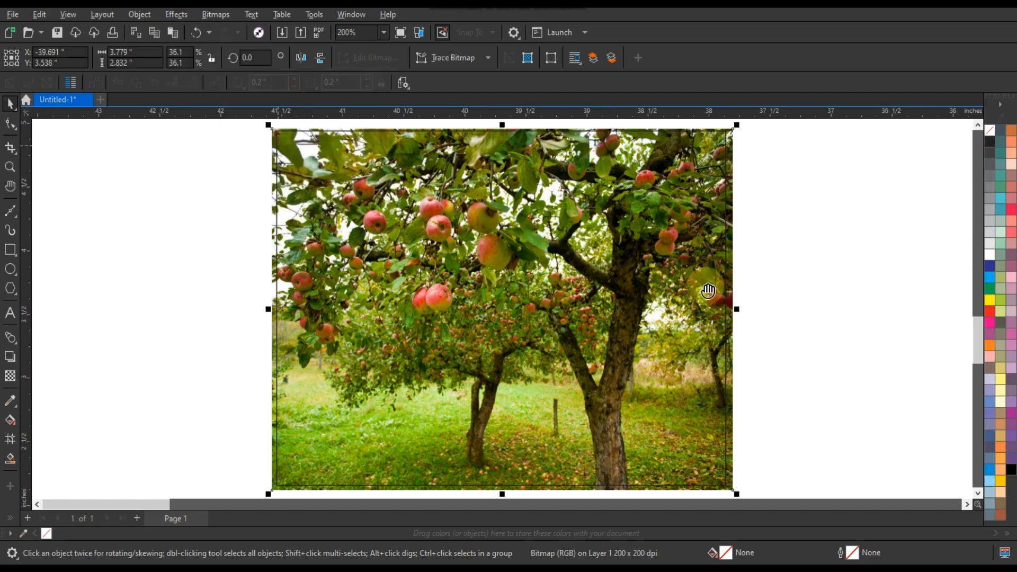
pyautogui.click(453, 266)
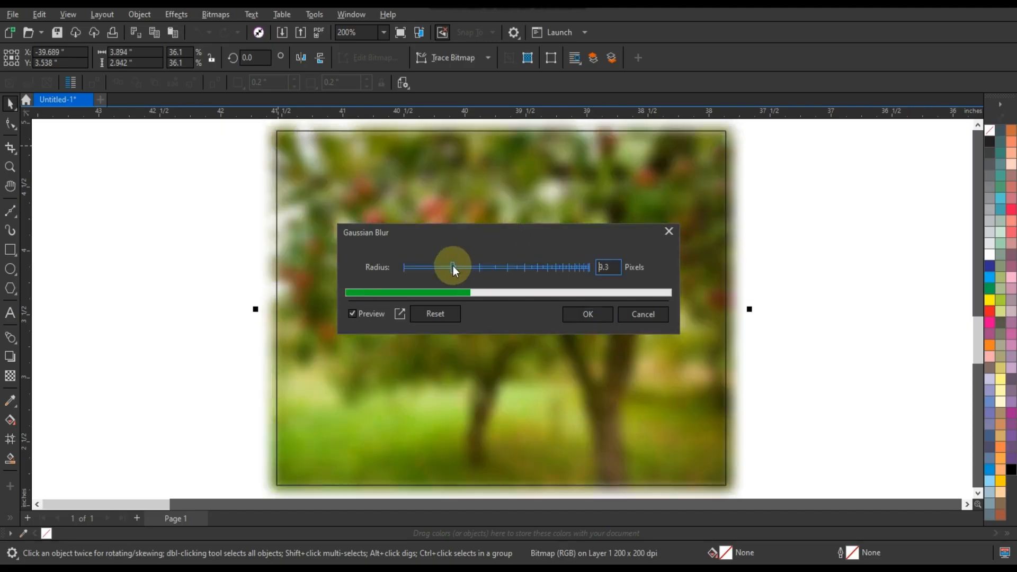
pyautogui.moveTo(452, 266); pyautogui.dragTo(459, 269)
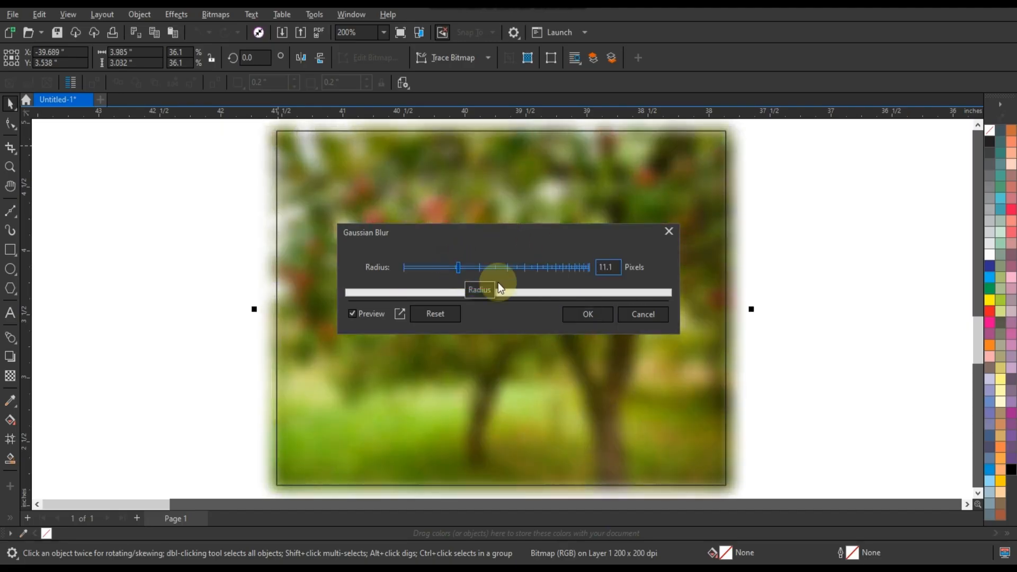
pyautogui.click(574, 314)
# Step: PowerClip the blurred orchard photo inside the rectangle
pyautogui.scroll(-2, 597, 327)
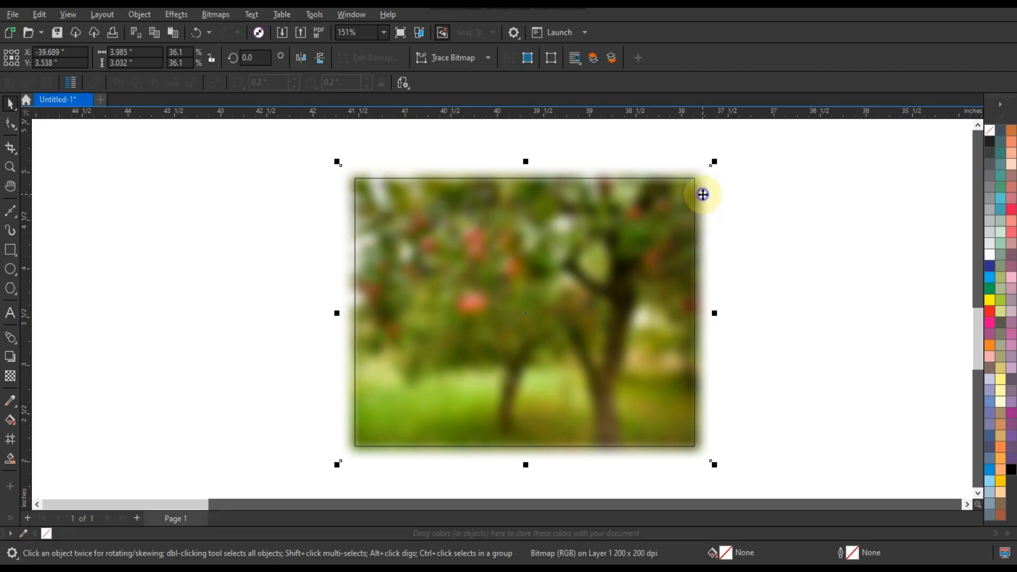
pyautogui.rightClick(703, 195)
pyautogui.click(740, 366)
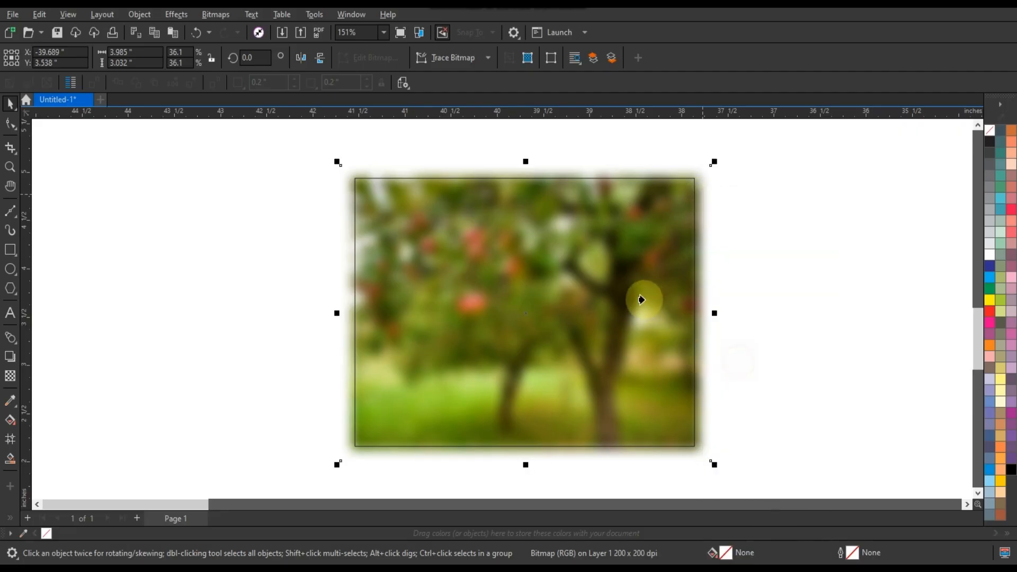
pyautogui.click(641, 297)
pyautogui.click(203, 245)
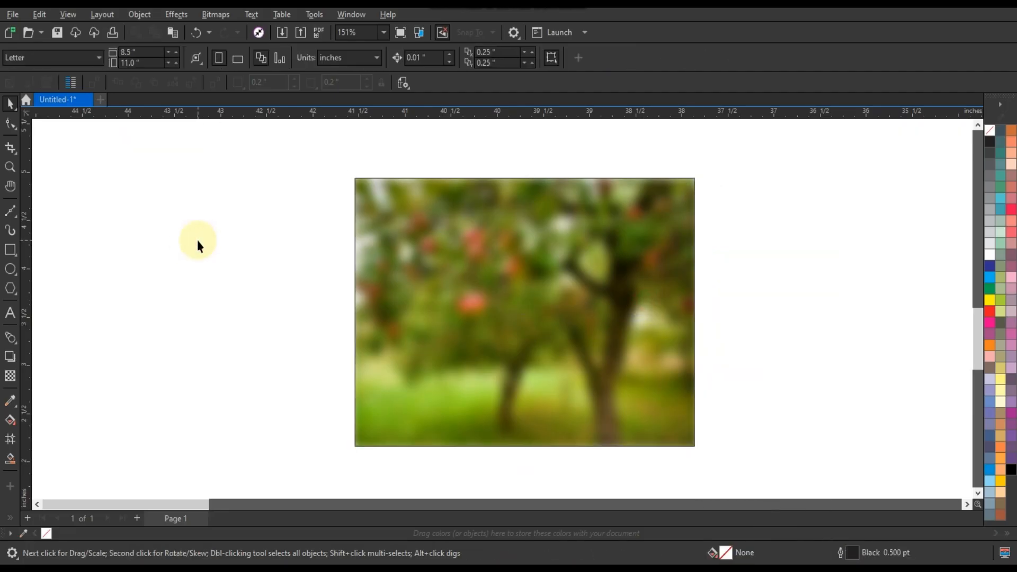
# Step: Move the wooden-table picture onto the blurred background and trim away its upper scenery, keeping only the planks
pyautogui.scroll(-2, 197, 241)
pyautogui.moveTo(858, 179); pyautogui.dragTo(452, 341)
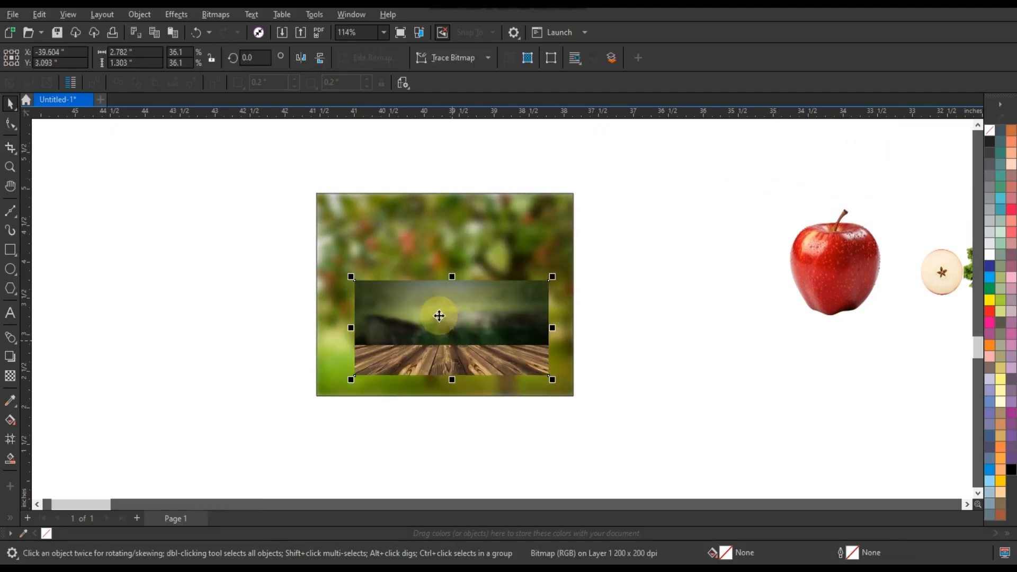
pyautogui.scroll(4, 438, 313)
pyautogui.click(10, 123)
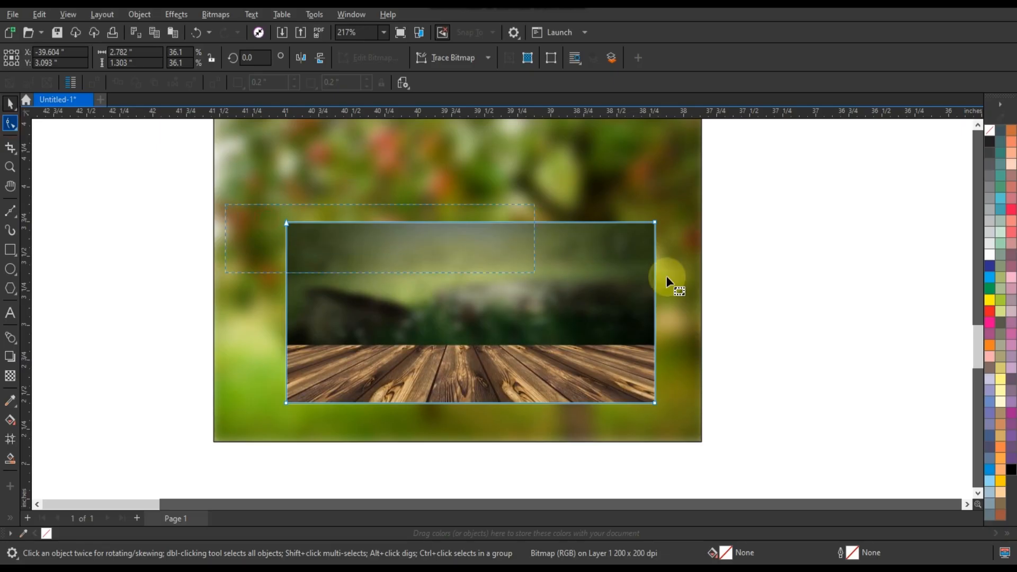
pyautogui.click(655, 224)
pyautogui.moveTo(656, 225); pyautogui.dragTo(657, 347)
pyautogui.click(10, 104)
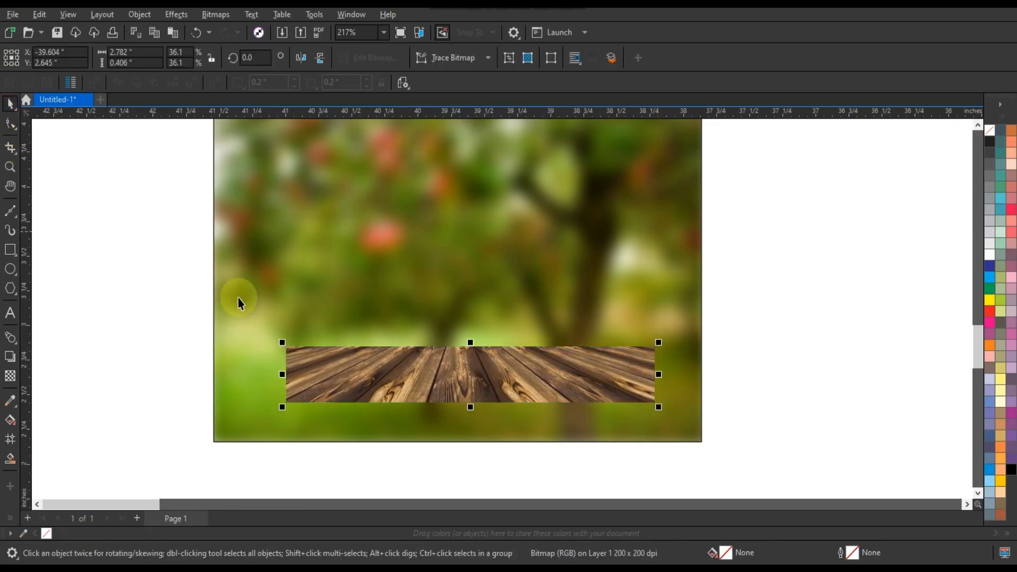
# Step: Stretch the wooden planks to about 3.74 × 0.89 in, covering the full width of the background's lower part
pyautogui.moveTo(292, 369); pyautogui.dragTo(219, 410)
pyautogui.moveTo(582, 383); pyautogui.dragTo(709, 326)
pyautogui.moveTo(457, 369); pyautogui.dragTo(460, 334)
pyautogui.click(460, 335)
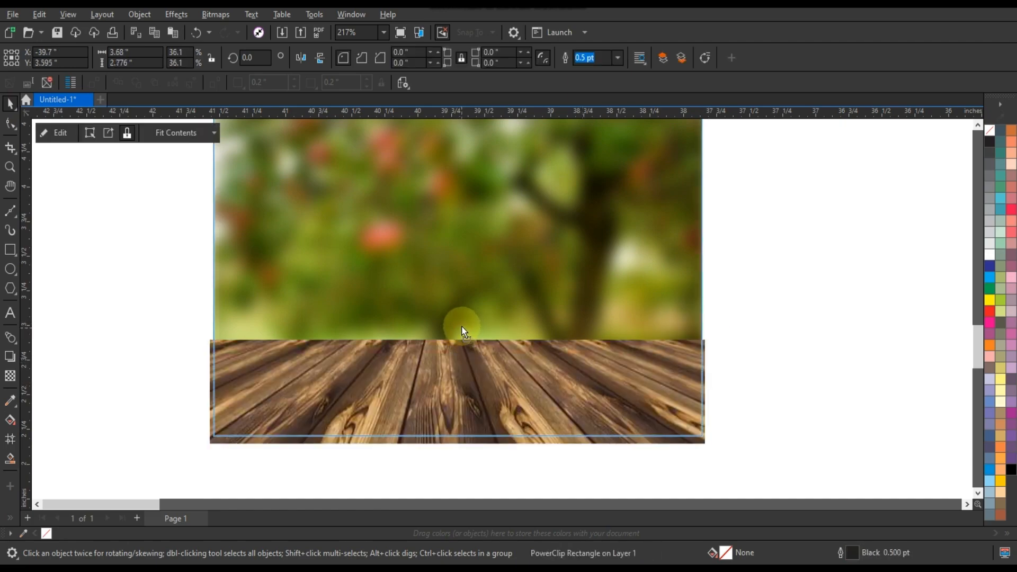
pyautogui.hotkey('ctrl', 'z')
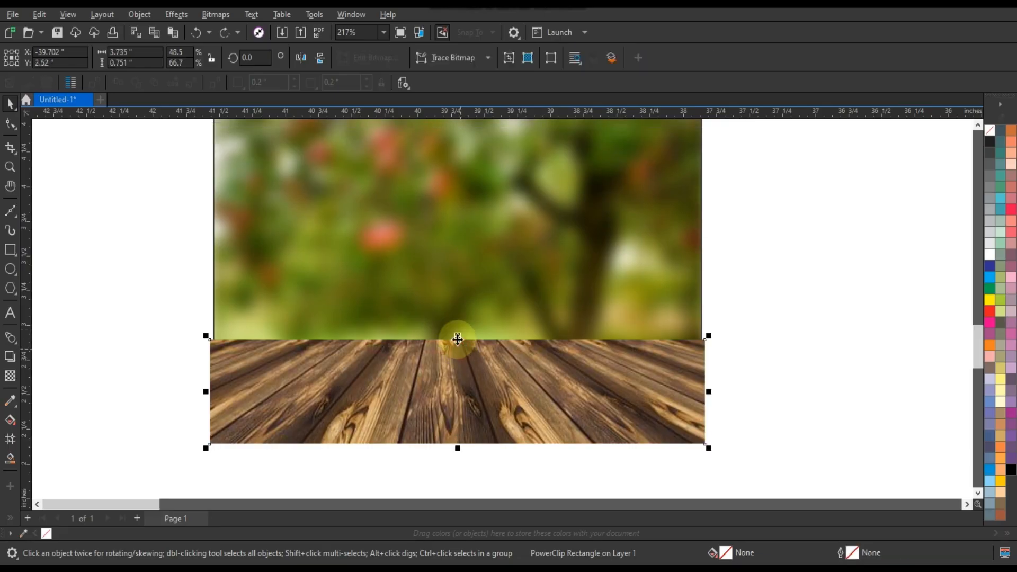
pyautogui.moveTo(457, 339); pyautogui.dragTo(456, 327)
pyautogui.rightClick(461, 340)
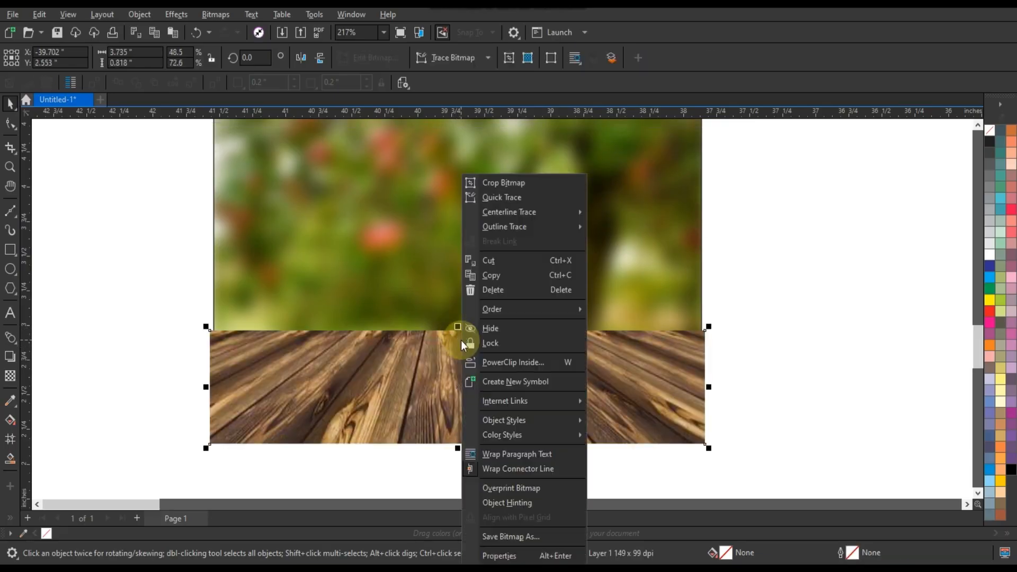
pyautogui.click(437, 335)
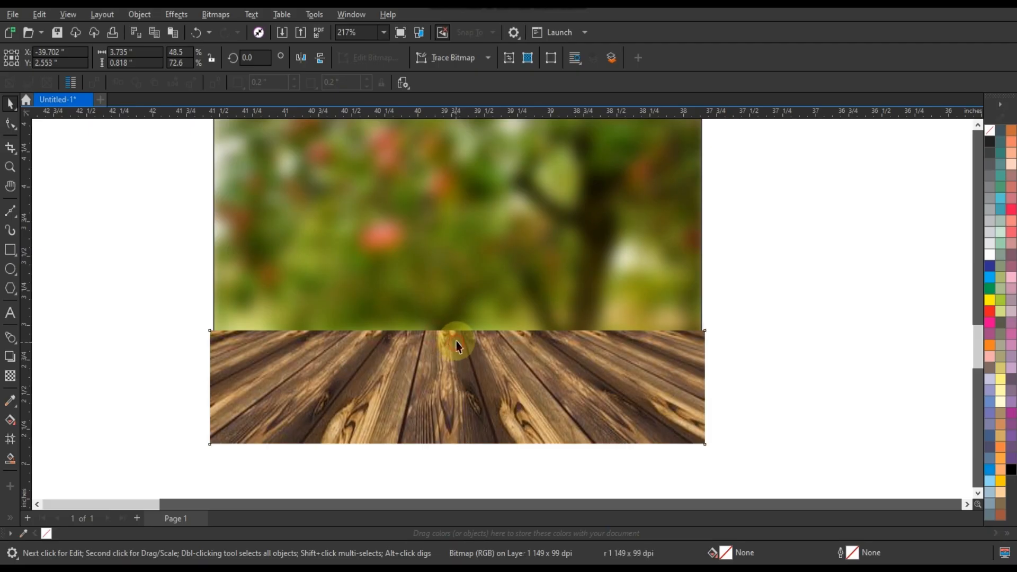
pyautogui.moveTo(458, 327); pyautogui.dragTo(459, 317)
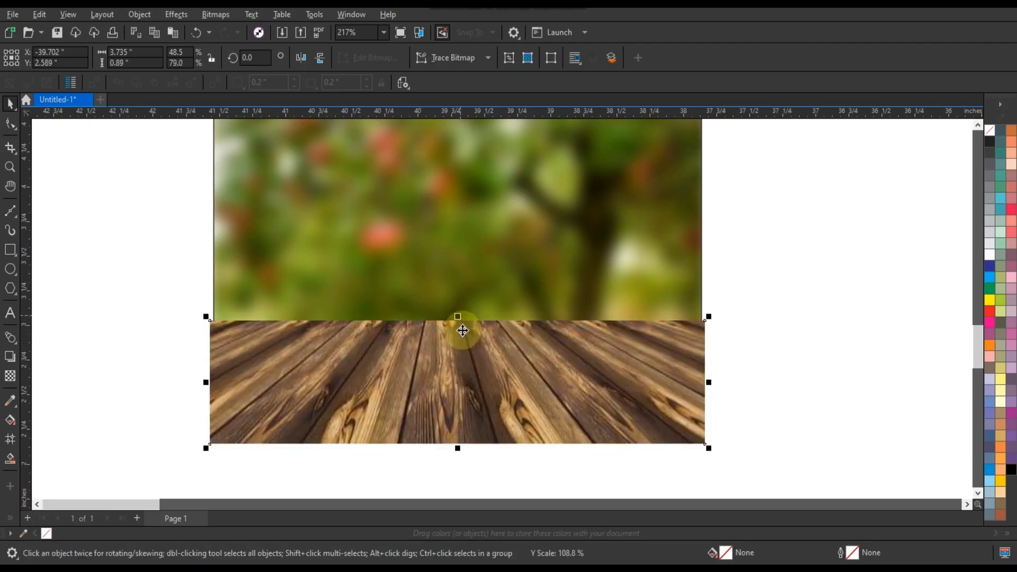
# Step: PowerClip the stretched wooden planks inside the background rectangle
pyautogui.rightClick(464, 329)
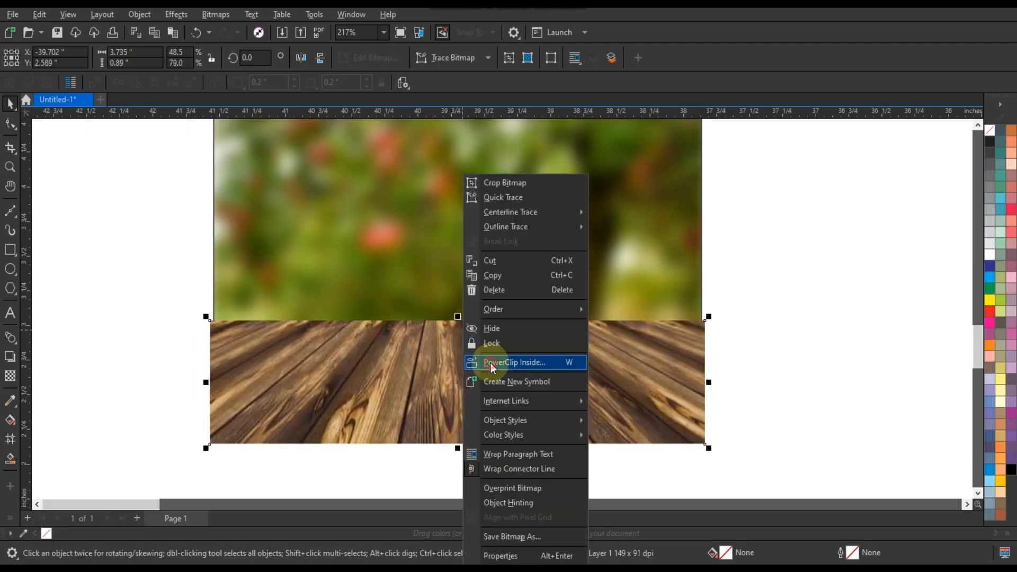
pyautogui.click(491, 364)
pyautogui.click(469, 273)
pyautogui.scroll(-1, 418, 411)
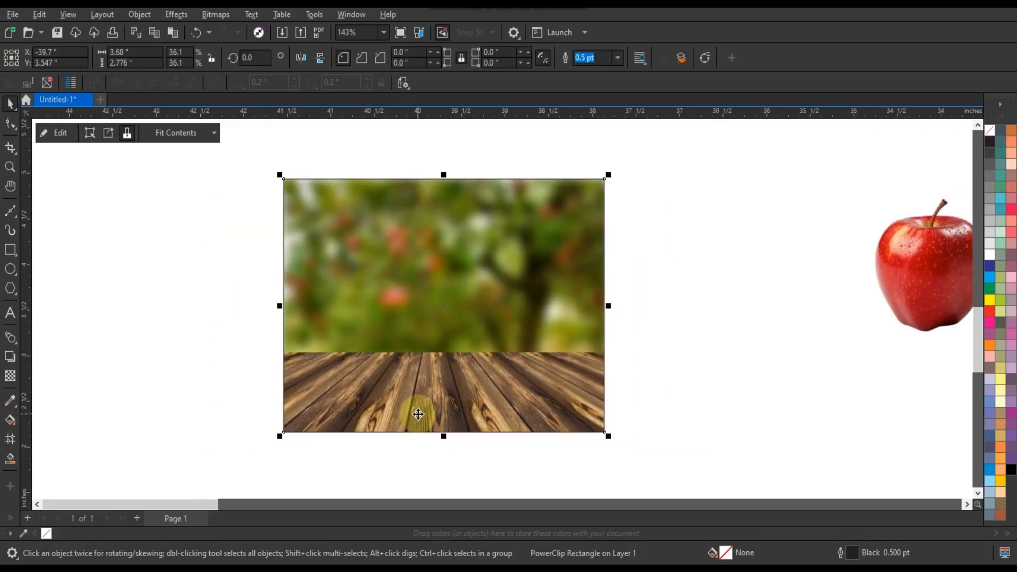
# Step: Place the red apple in the middle of the wooden table and enlarge its image to about 2.45 in square
pyautogui.click(930, 296)
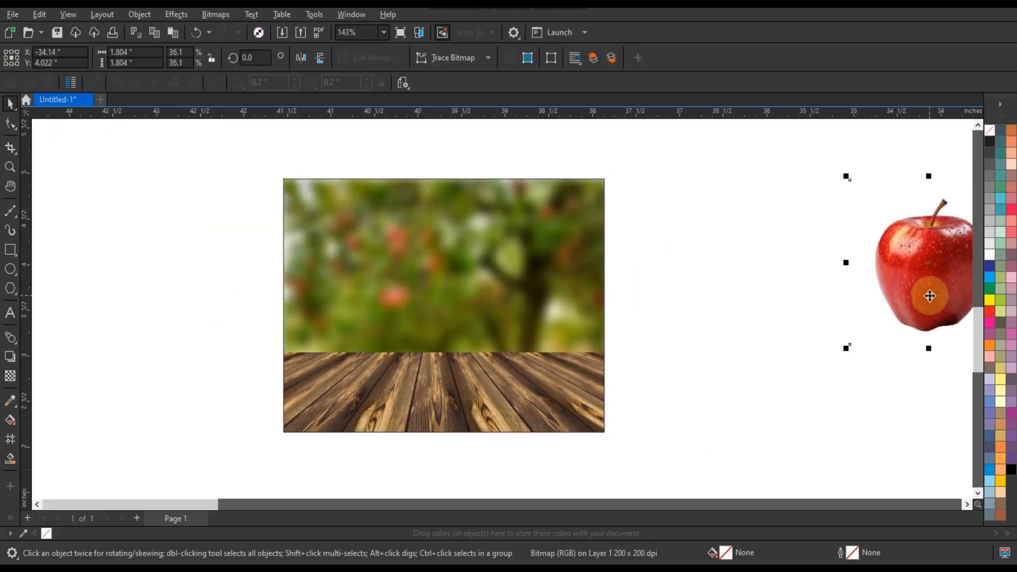
pyautogui.moveTo(930, 296); pyautogui.dragTo(436, 330)
pyautogui.click(569, 334)
pyautogui.scroll(1, 571, 334)
pyautogui.moveTo(518, 359); pyautogui.dragTo(526, 365)
pyautogui.moveTo(612, 191); pyautogui.dragTo(664, 149)
# Step: Place a copy of the enlarged apple on the empty area to the left of the background
pyautogui.scroll(-1, 405, 236)
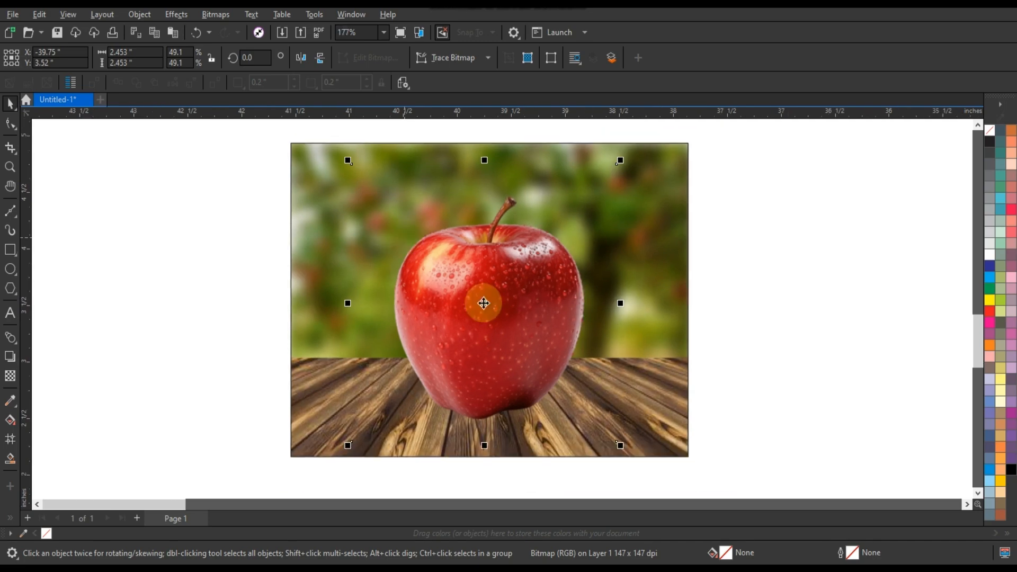
pyautogui.moveTo(484, 302); pyautogui.dragTo(157, 308)
pyautogui.rightClick(156, 308)
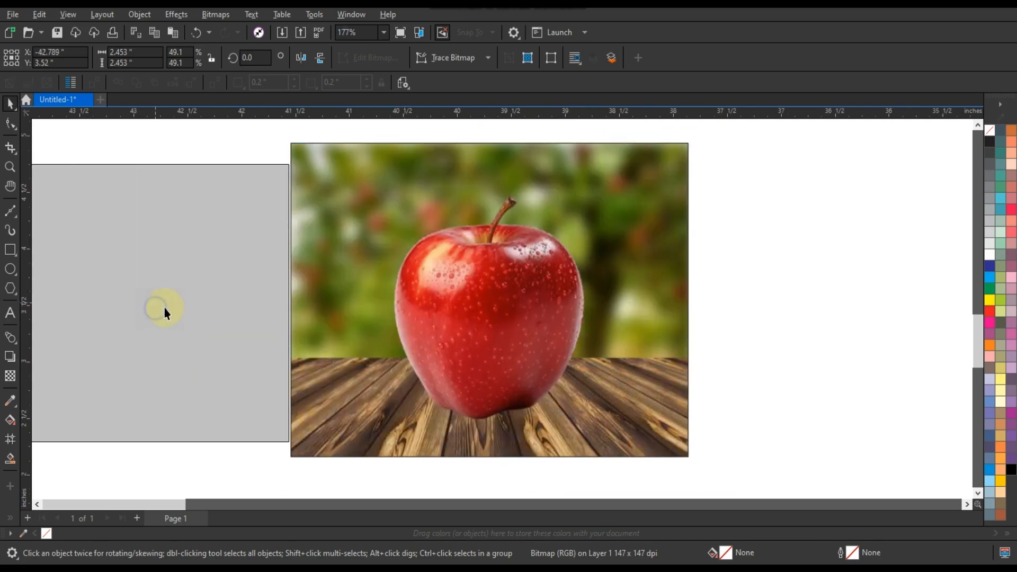
# Step: Convert the apple on the table to a 300 dpi Grayscale (8-bit) bitmap with anti-aliasing and a transparent background
pyautogui.click(495, 317)
pyautogui.scroll(2, 561, 313)
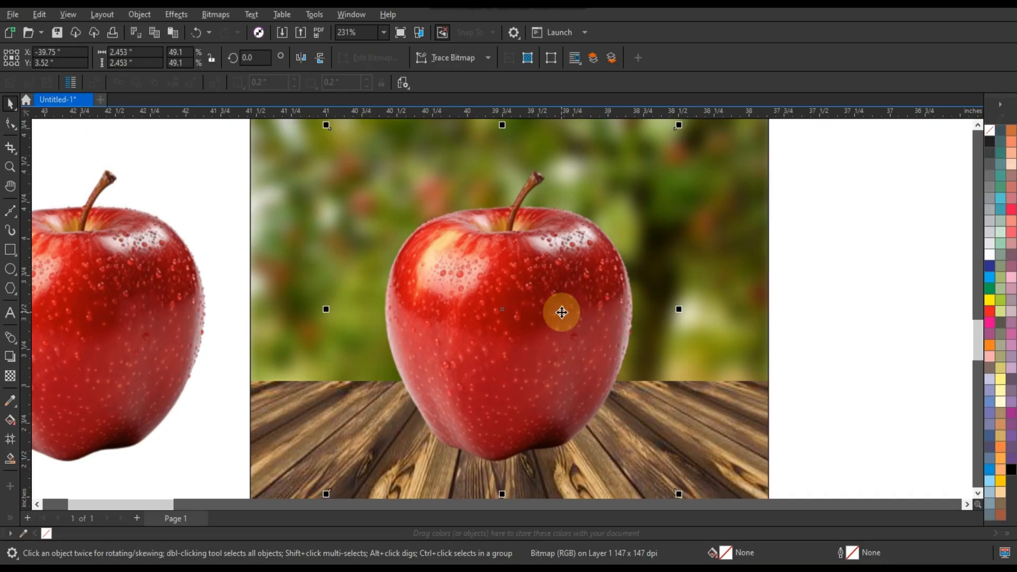
pyautogui.click(222, 21)
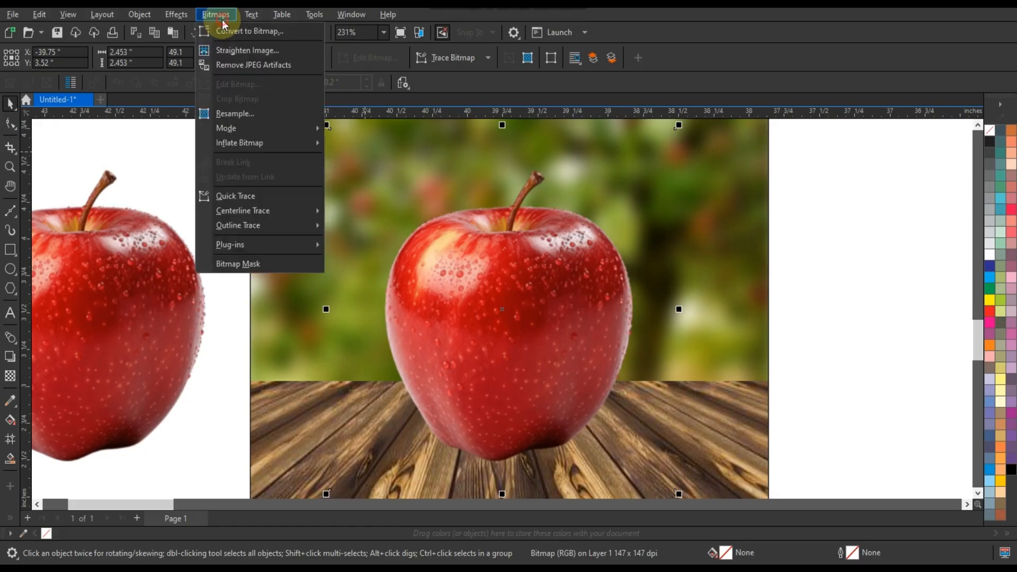
pyautogui.click(226, 30)
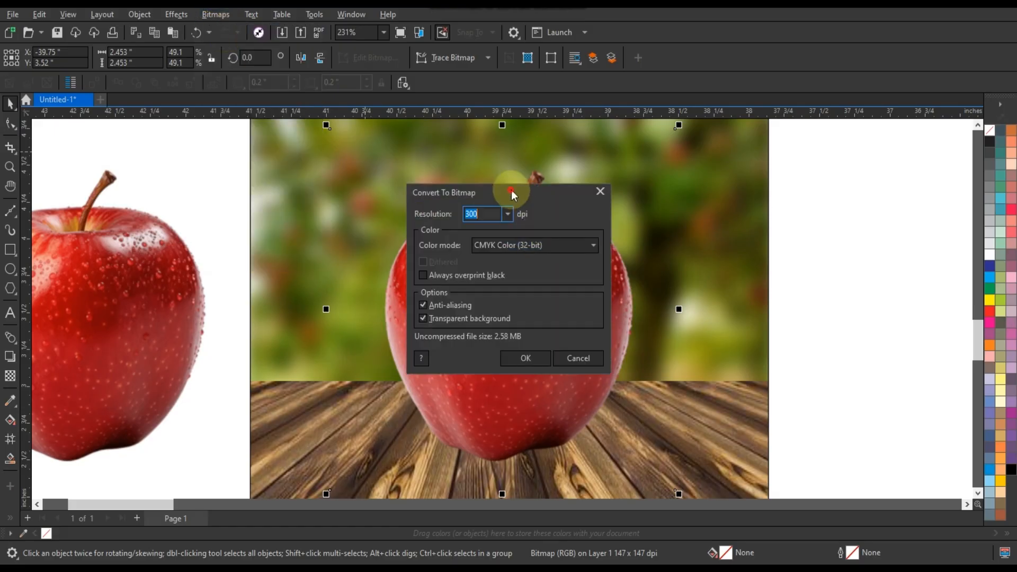
pyautogui.moveTo(517, 193); pyautogui.dragTo(805, 198)
pyautogui.click(818, 247)
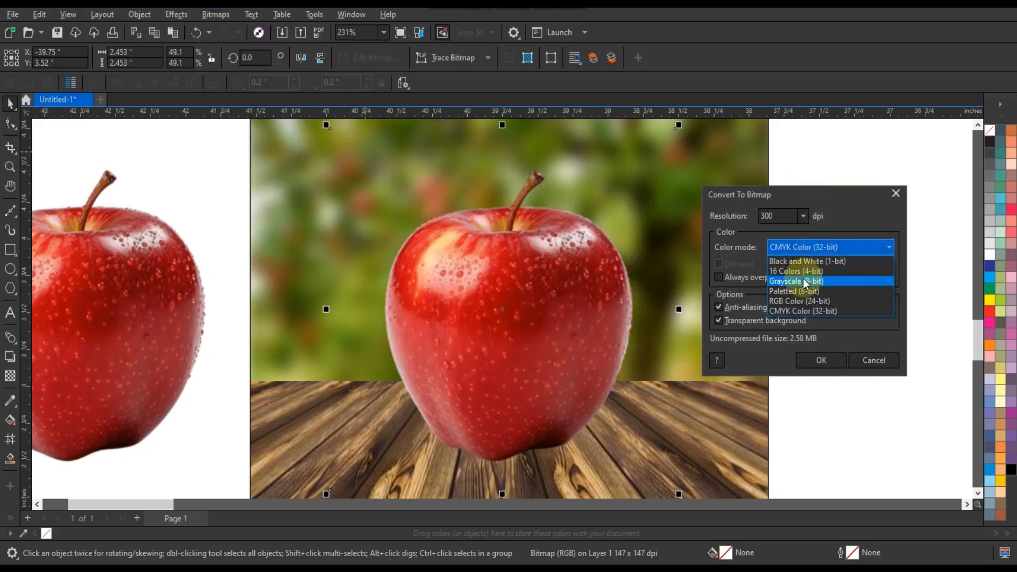
pyautogui.click(804, 282)
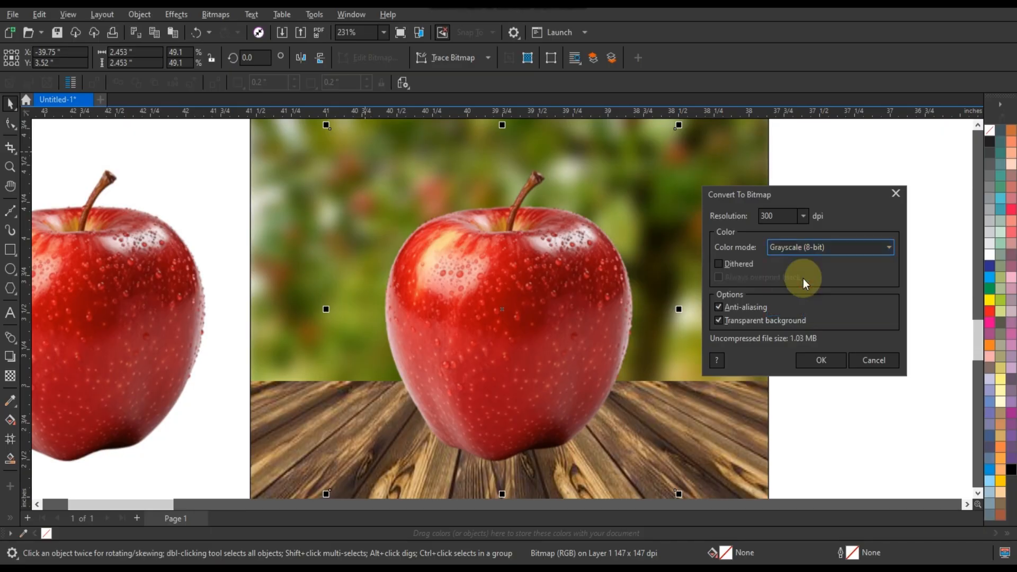
pyautogui.click(814, 359)
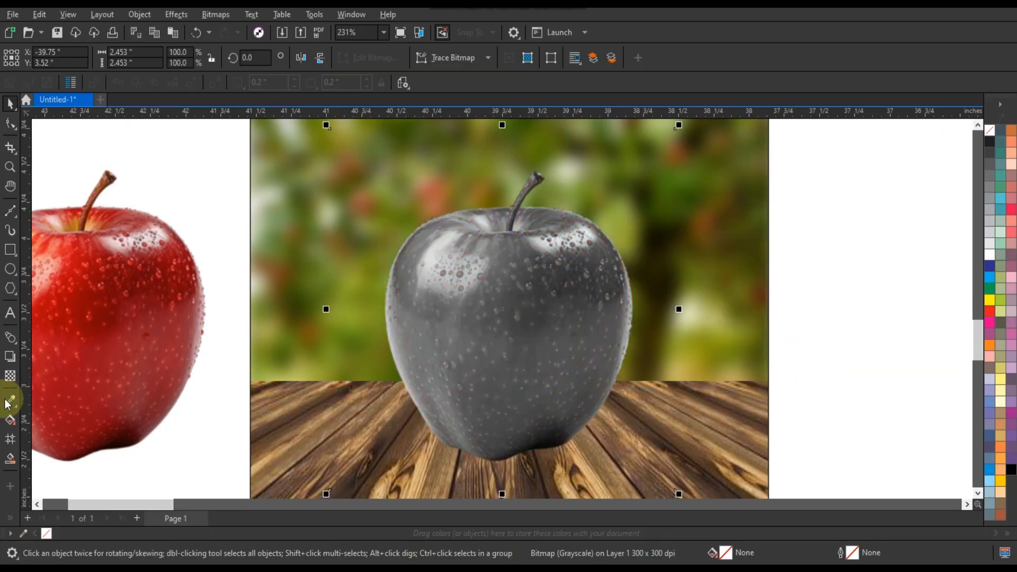
# Step: Apply a transparency with the Screen merge mode to the grayscale apple on the table
pyautogui.click(10, 377)
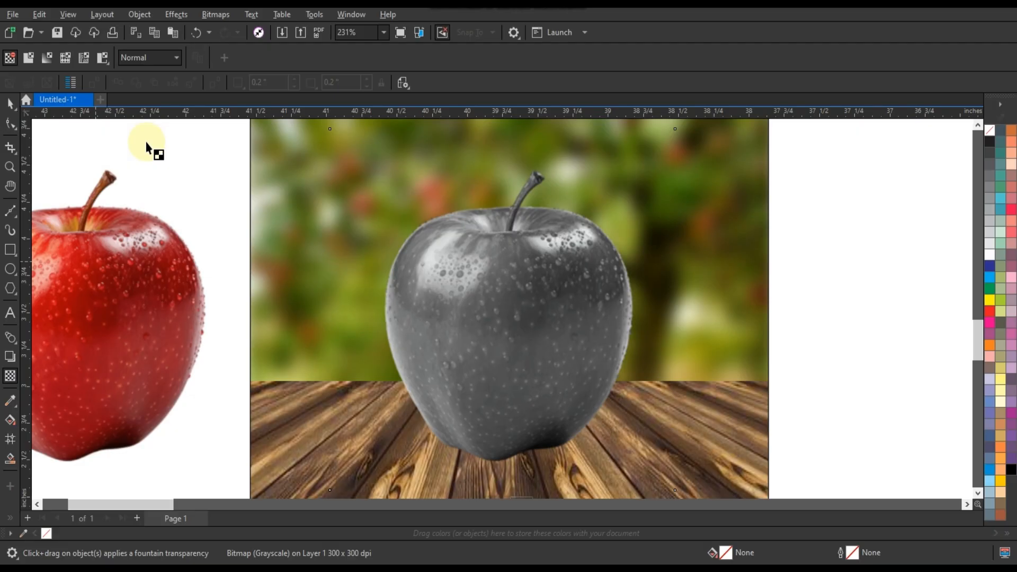
pyautogui.click(155, 62)
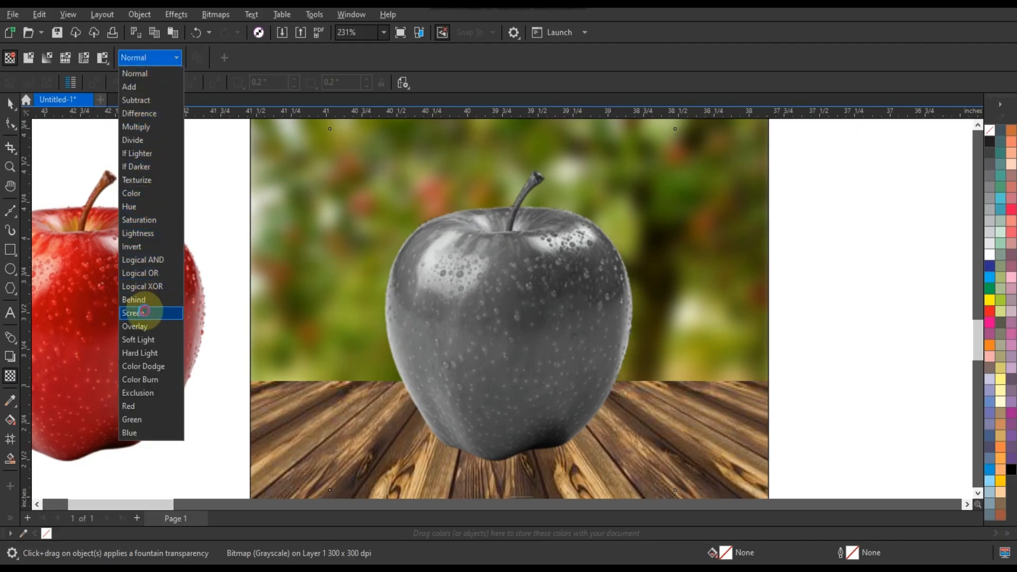
pyautogui.click(145, 313)
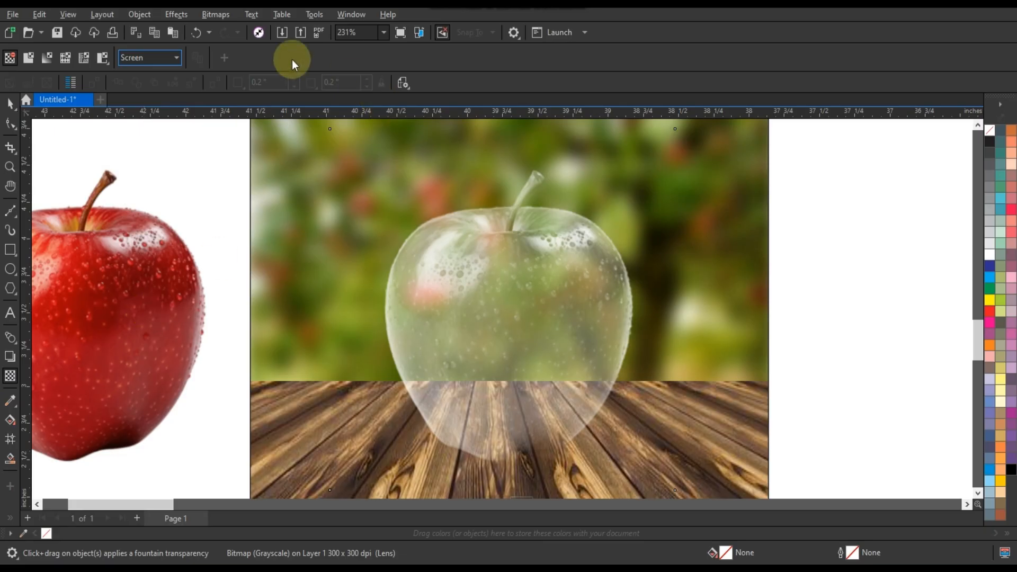
# Step: Adjust the transparent apple's brightness to -5, contrast to 40 and intensity to -15
pyautogui.click(184, 15)
pyautogui.moveTo(246, 47)
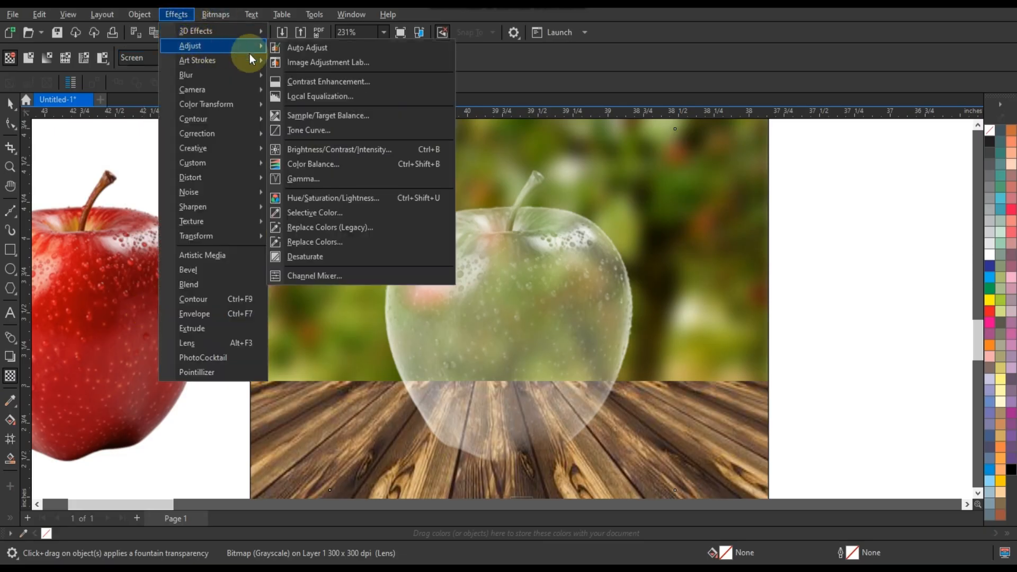
pyautogui.click(316, 149)
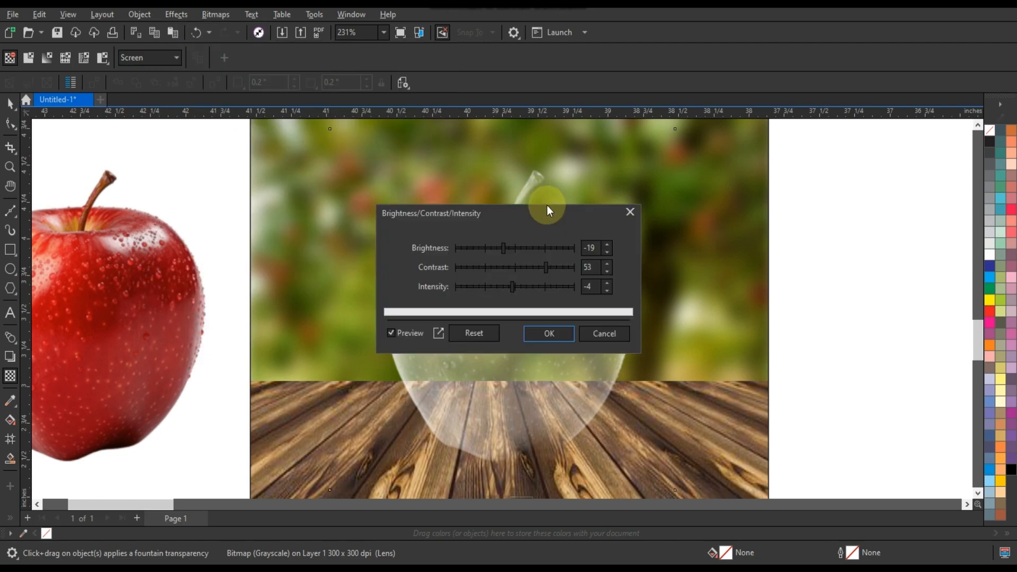
pyautogui.moveTo(547, 205); pyautogui.dragTo(568, 209)
pyautogui.moveTo(652, 215); pyautogui.dragTo(806, 233)
pyautogui.click(804, 286)
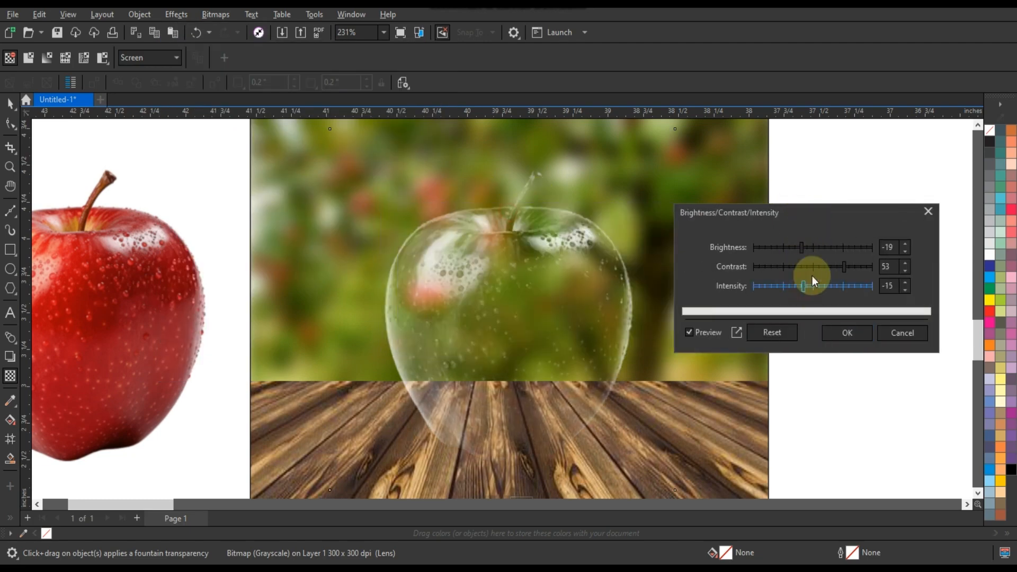
pyautogui.click(825, 267)
pyautogui.moveTo(796, 249); pyautogui.dragTo(816, 248)
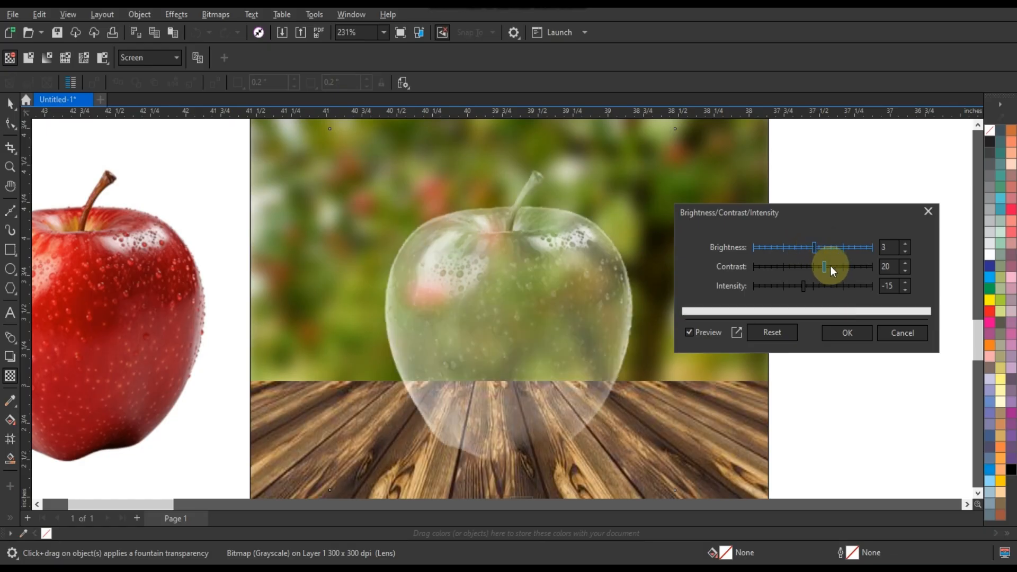
pyautogui.click(836, 266)
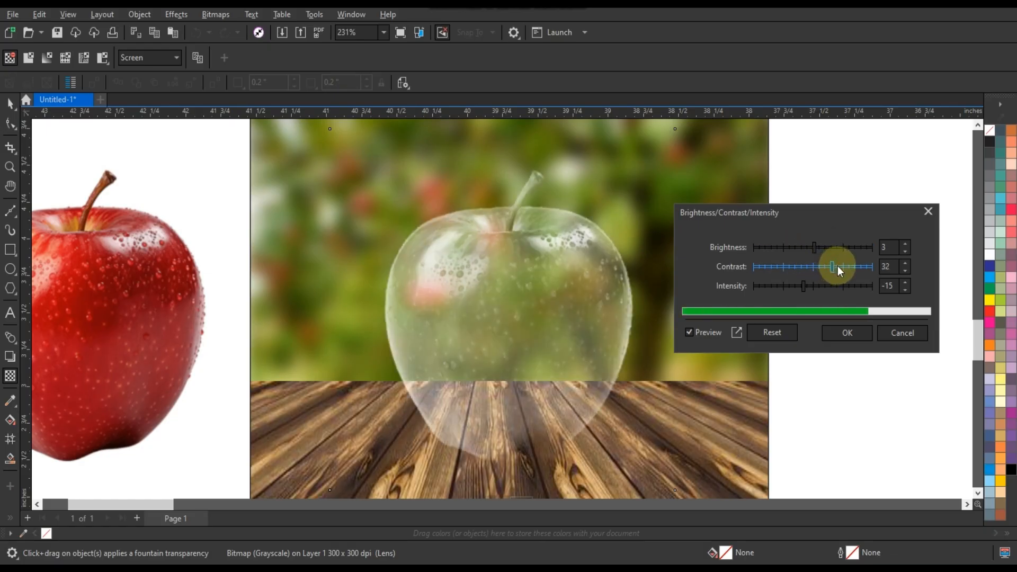
pyautogui.click(809, 249)
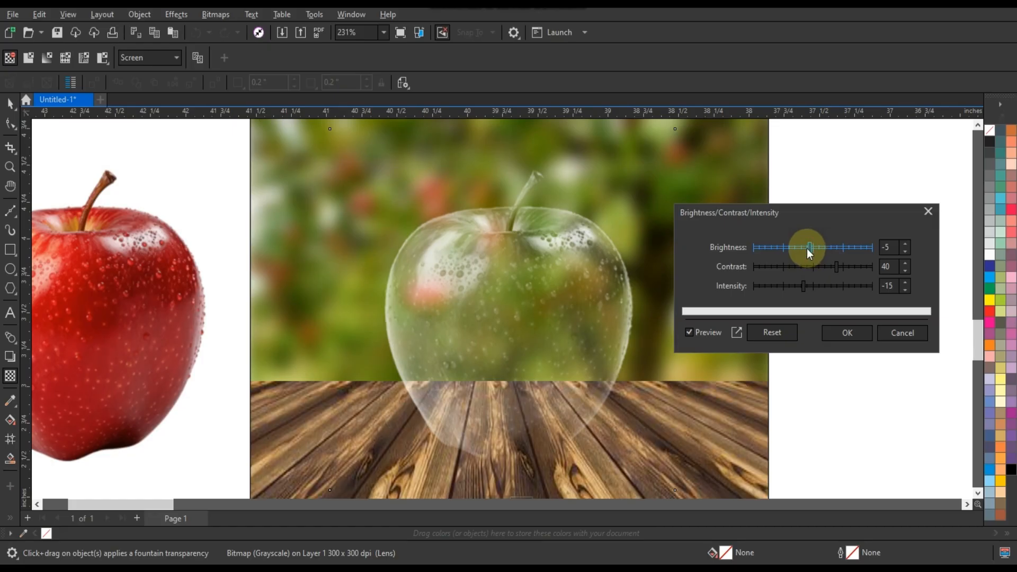
pyautogui.click(807, 249)
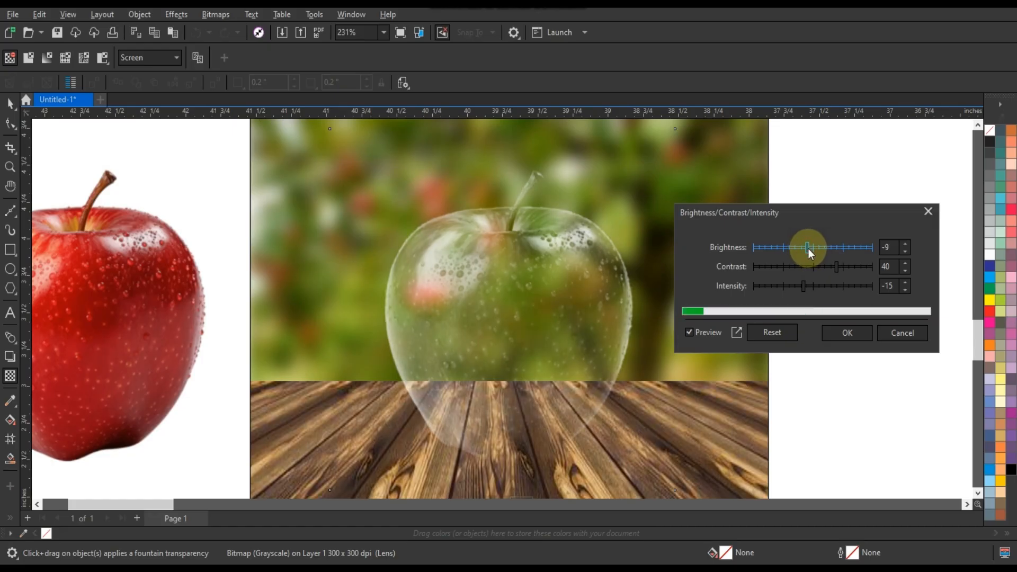
pyautogui.click(809, 249)
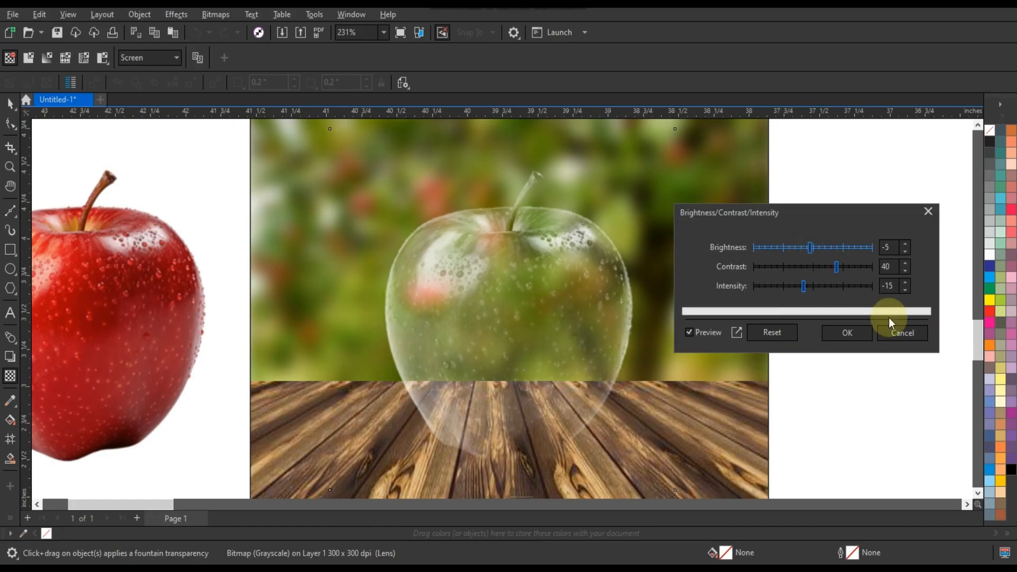
pyautogui.click(853, 332)
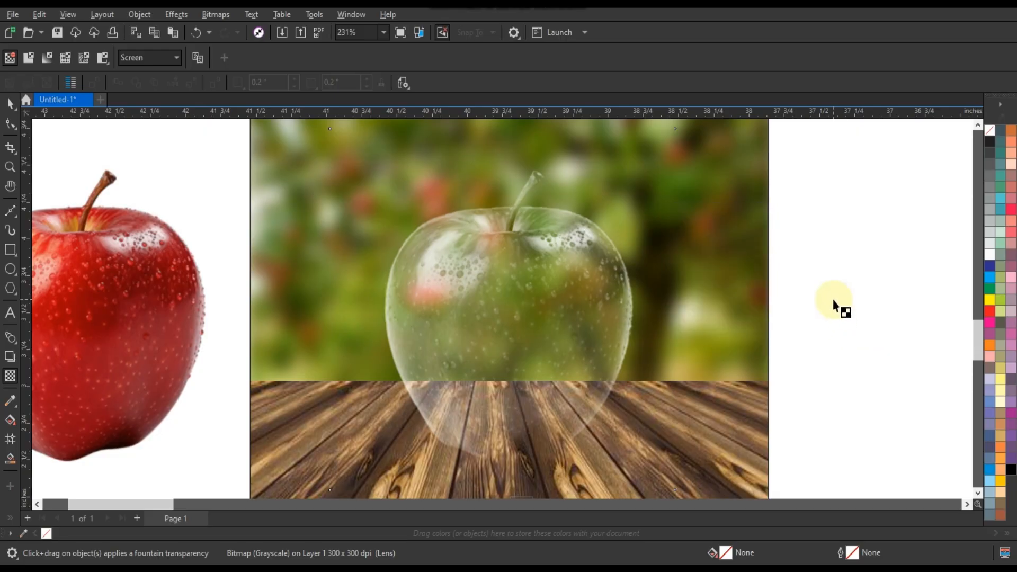
# Step: Crop away the lower part of the transparent apple with the Shape tool, leaving an upper piece about 1.38 in high
pyautogui.click(10, 116)
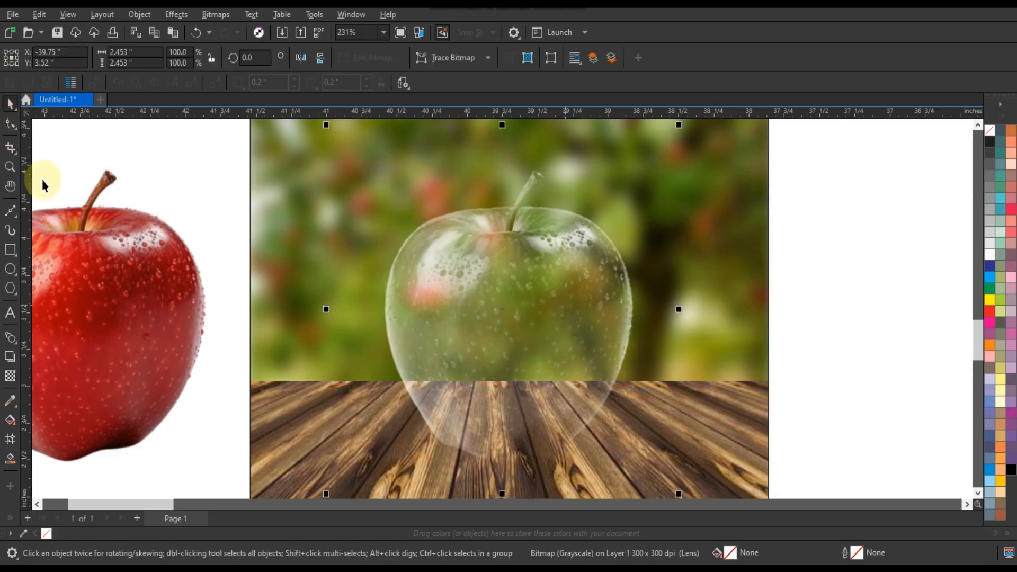
pyautogui.scroll(-1, 447, 279)
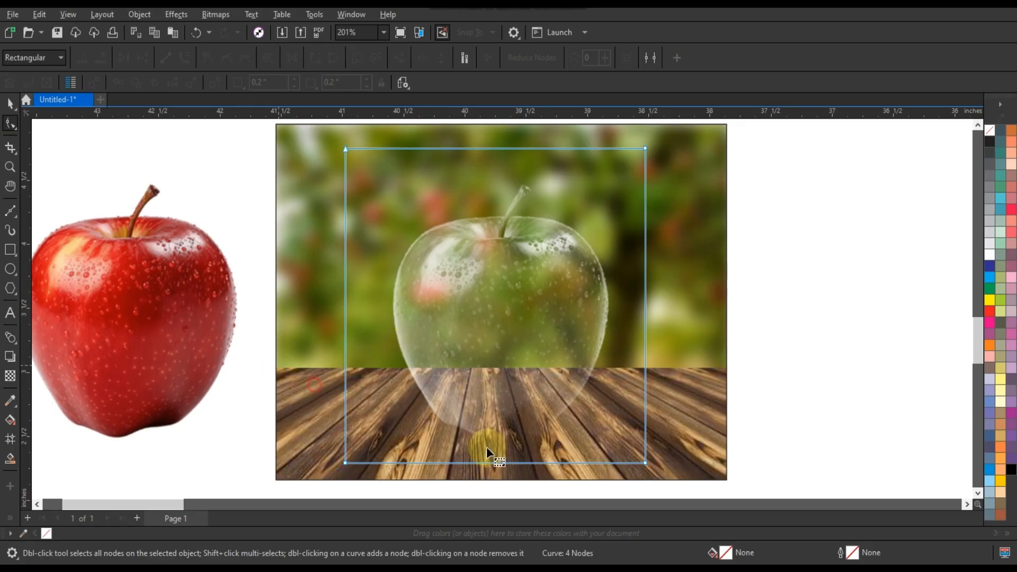
pyautogui.click(645, 462)
pyautogui.moveTo(645, 462); pyautogui.dragTo(628, 326)
pyautogui.click(10, 103)
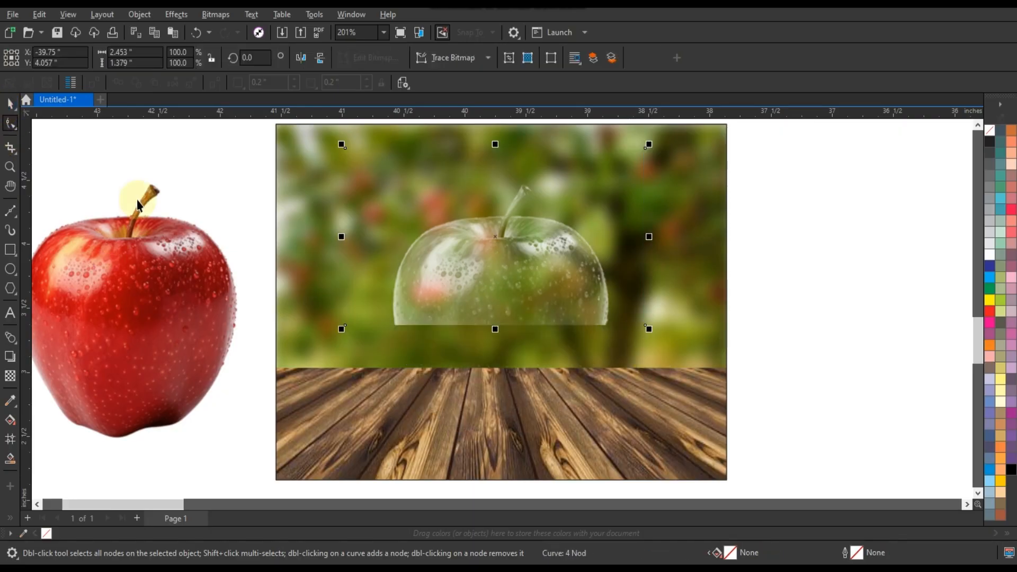
# Step: Align the red apple's horizontal center with the transparent apple so that it stands on the table
pyautogui.click(177, 259)
pyautogui.keyDown('shift'); pyautogui.click(453, 289); pyautogui.keyUp('shift')
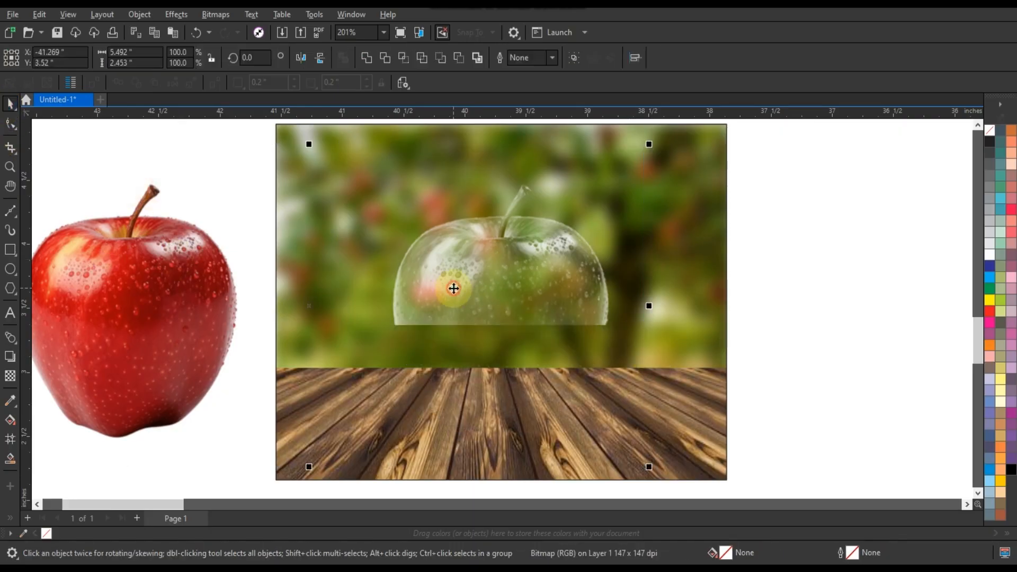
pyautogui.press('c')
pyautogui.click(162, 325)
pyautogui.click(510, 406)
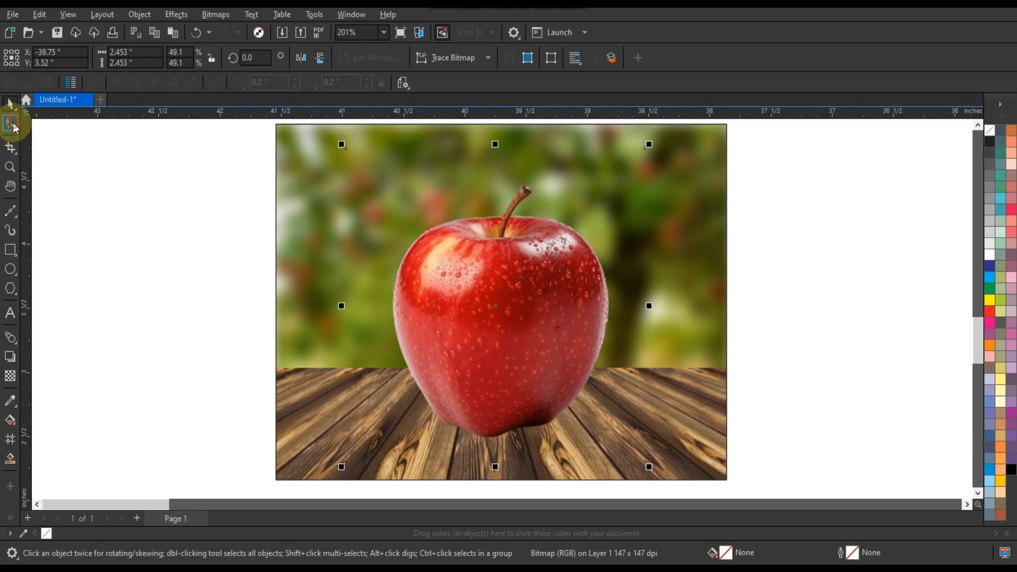
# Step: Crop away the upper part of the red apple with the Shape tool, leaving a lower piece about 1.1 in high
pyautogui.click(10, 123)
pyautogui.moveTo(312, 134); pyautogui.dragTo(661, 189)
pyautogui.moveTo(646, 149); pyautogui.dragTo(642, 320)
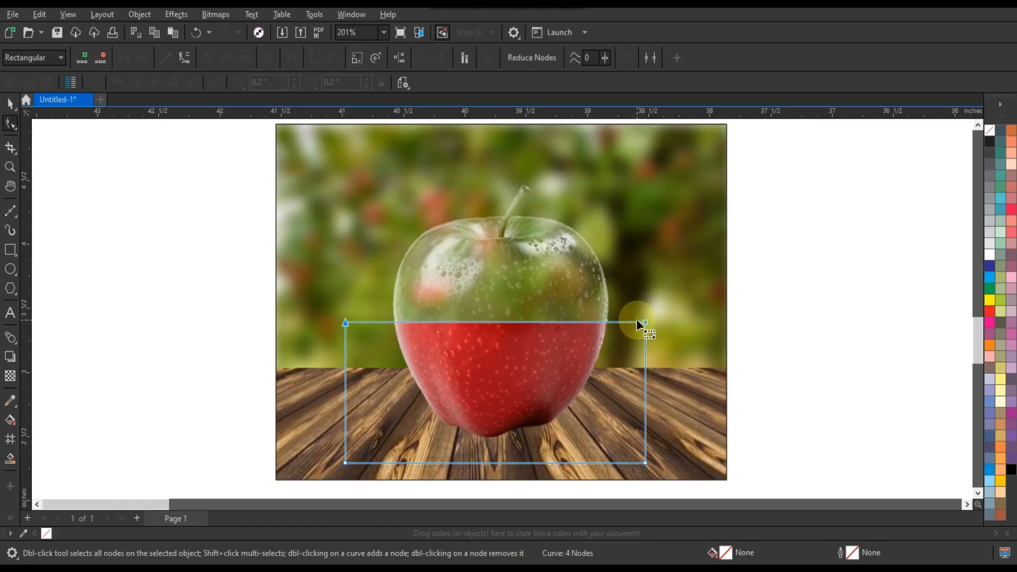
pyautogui.click(10, 104)
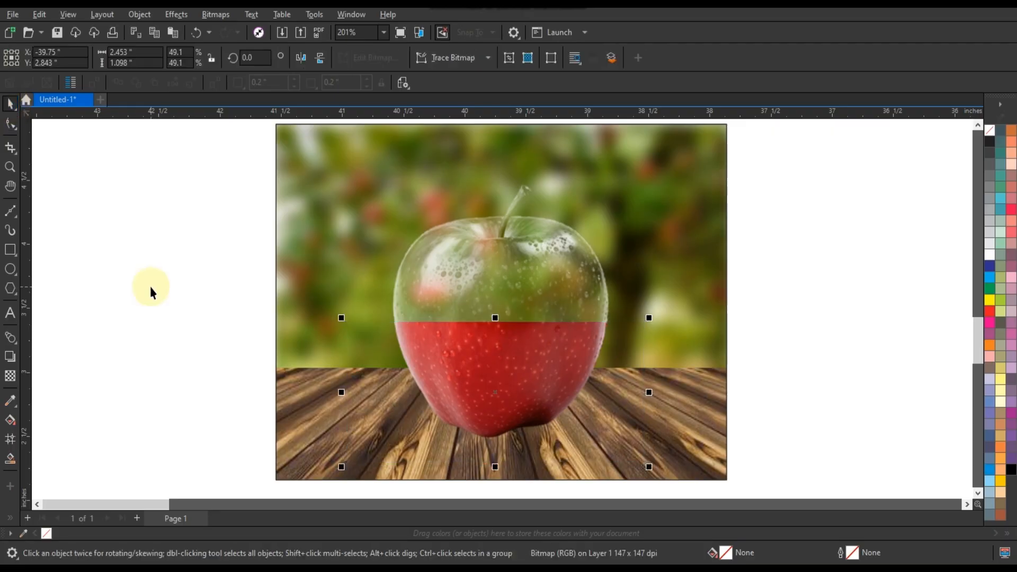
pyautogui.click(151, 287)
# Step: Move the round apple slice image onto the middle of the apple's cut line
pyautogui.scroll(-2, 126, 302)
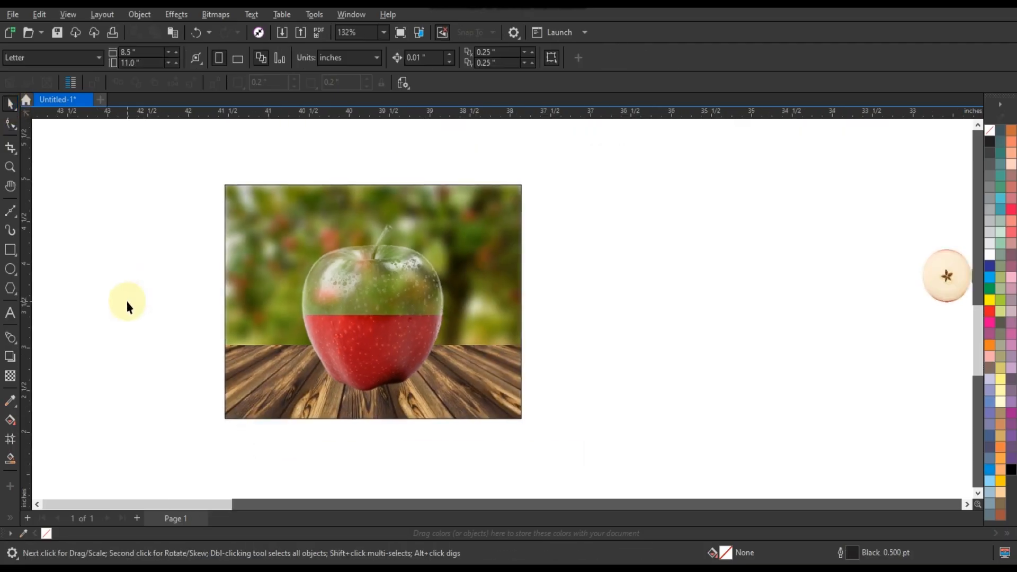
pyautogui.moveTo(928, 294); pyautogui.dragTo(367, 320)
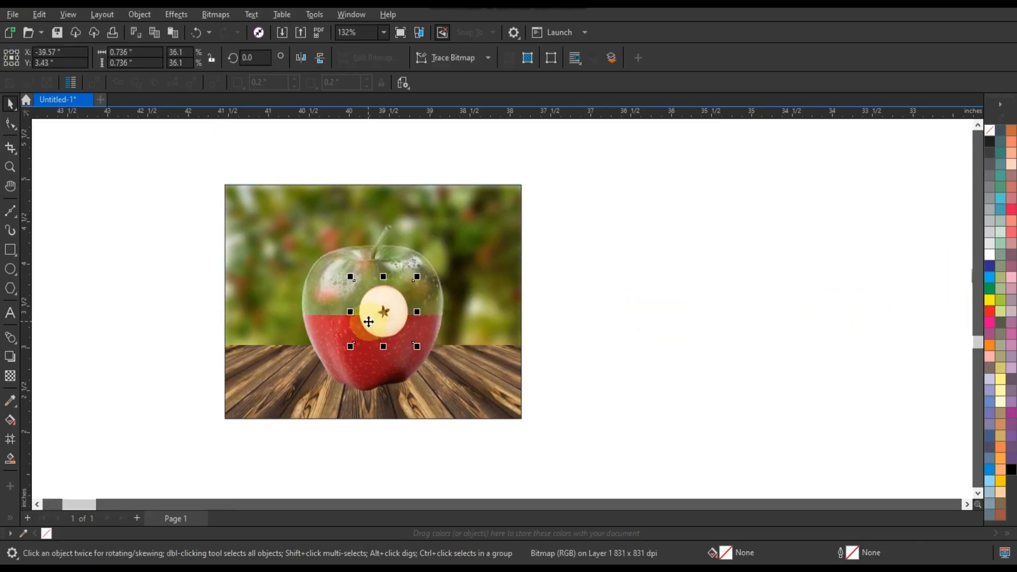
pyautogui.scroll(8, 384, 321)
# Step: Flatten the slice image to about 0.56 in high and stretch it to about 2.13 in wide to span the apple
pyautogui.moveTo(435, 409); pyautogui.dragTo(436, 386)
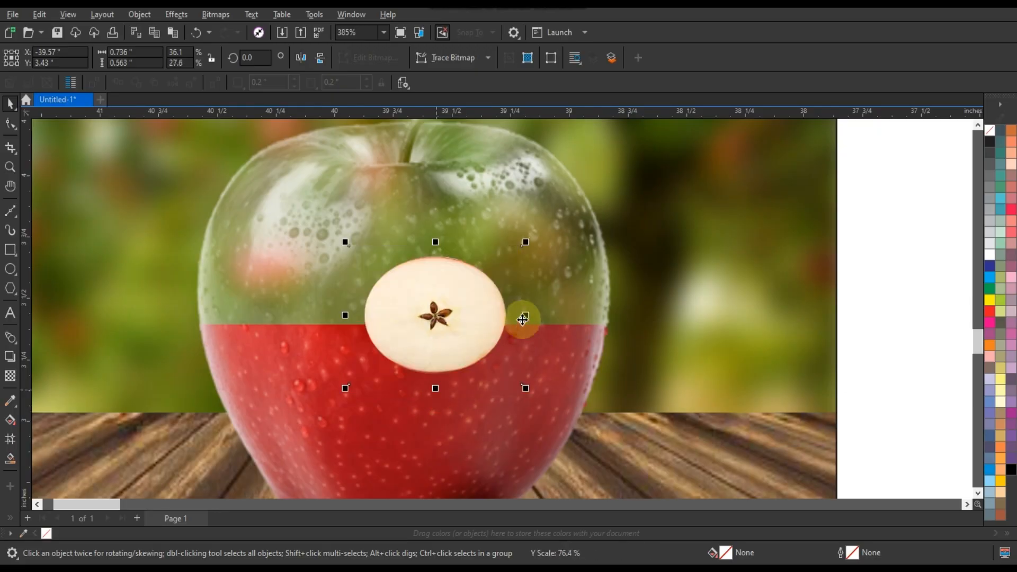
pyautogui.moveTo(525, 315); pyautogui.dragTo(609, 328)
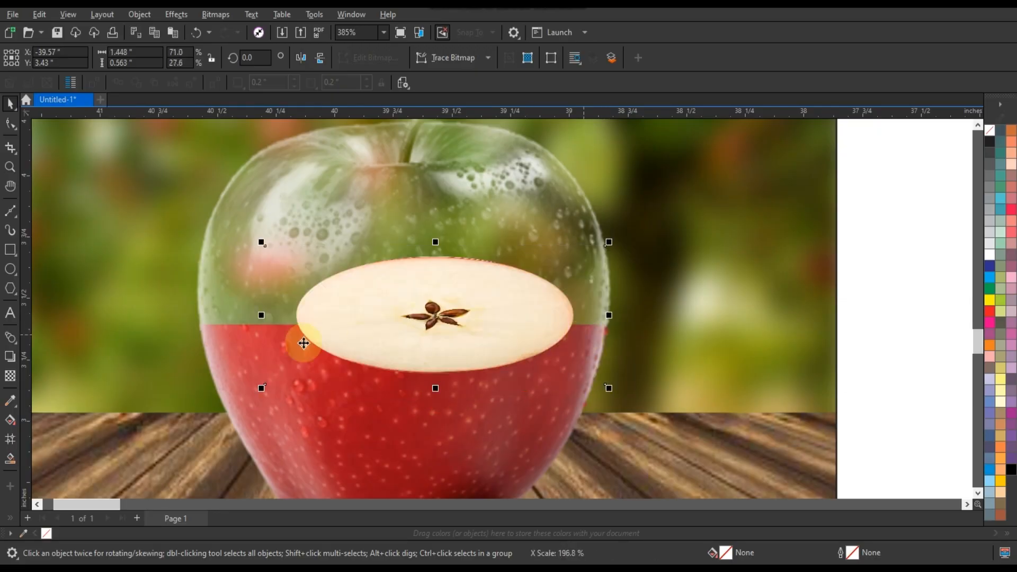
pyautogui.moveTo(261, 315); pyautogui.dragTo(153, 317)
pyautogui.moveTo(610, 316); pyautogui.dragTo(659, 315)
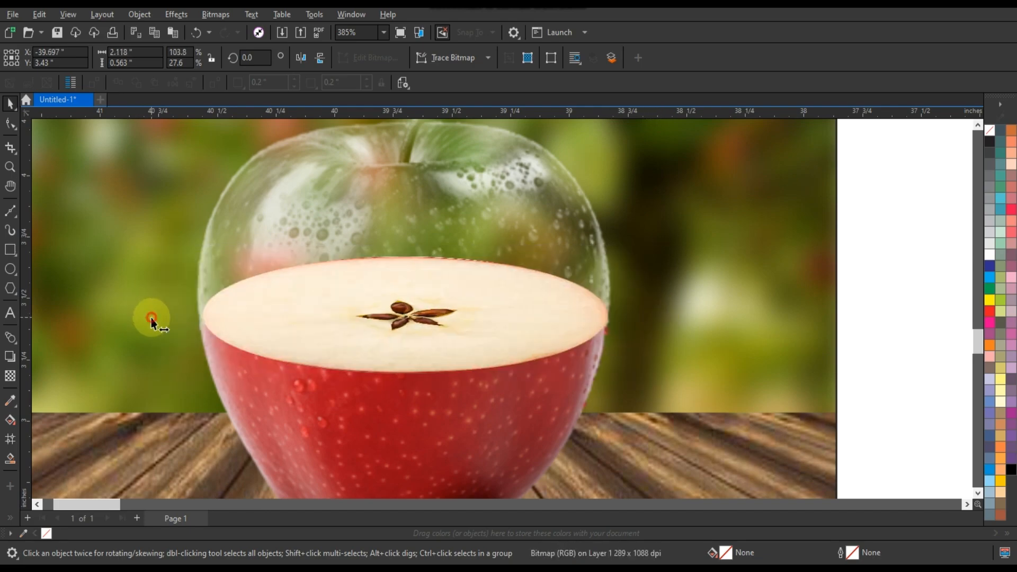
pyautogui.moveTo(150, 318); pyautogui.dragTo(149, 317)
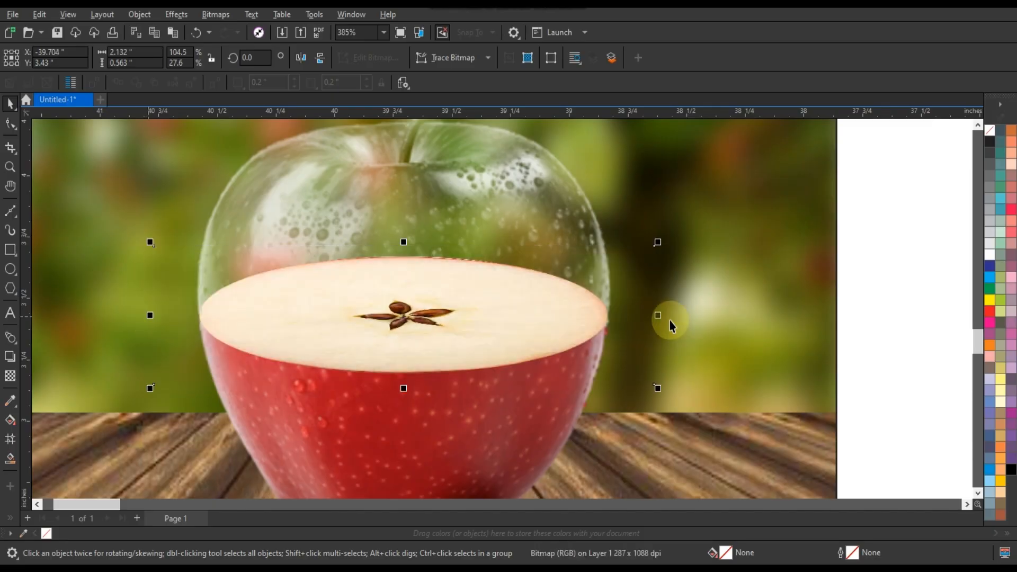
# Step: Add nodes on the transparent apple's lower crop edge at both ends of the slice
pyautogui.click(511, 211)
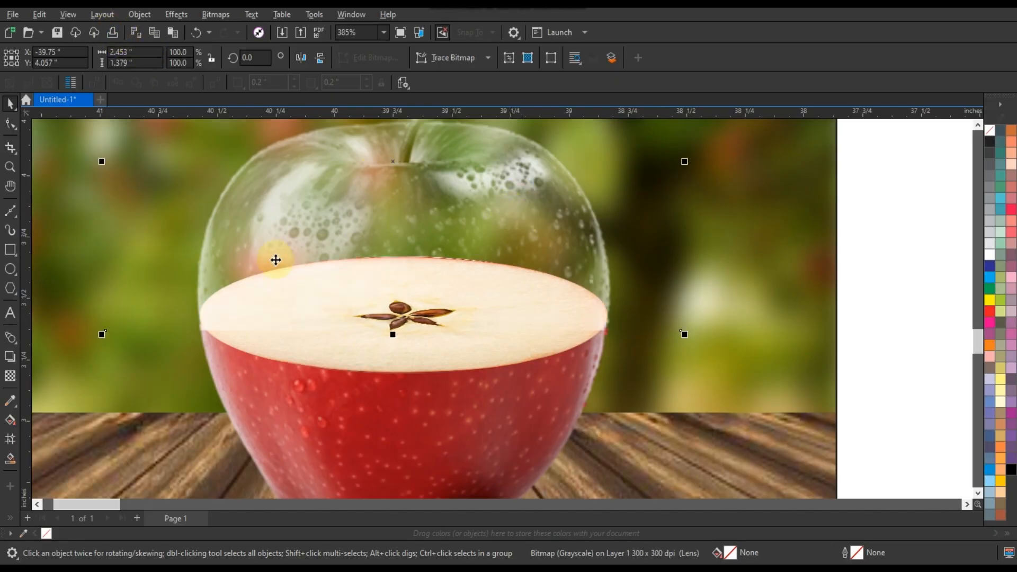
pyautogui.click(10, 124)
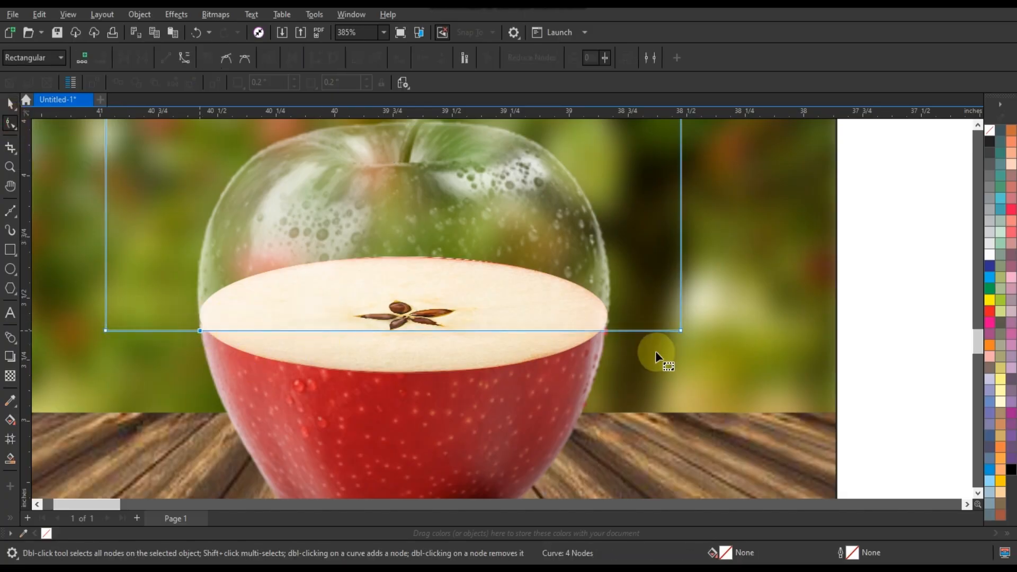
pyautogui.doubleClick(607, 329)
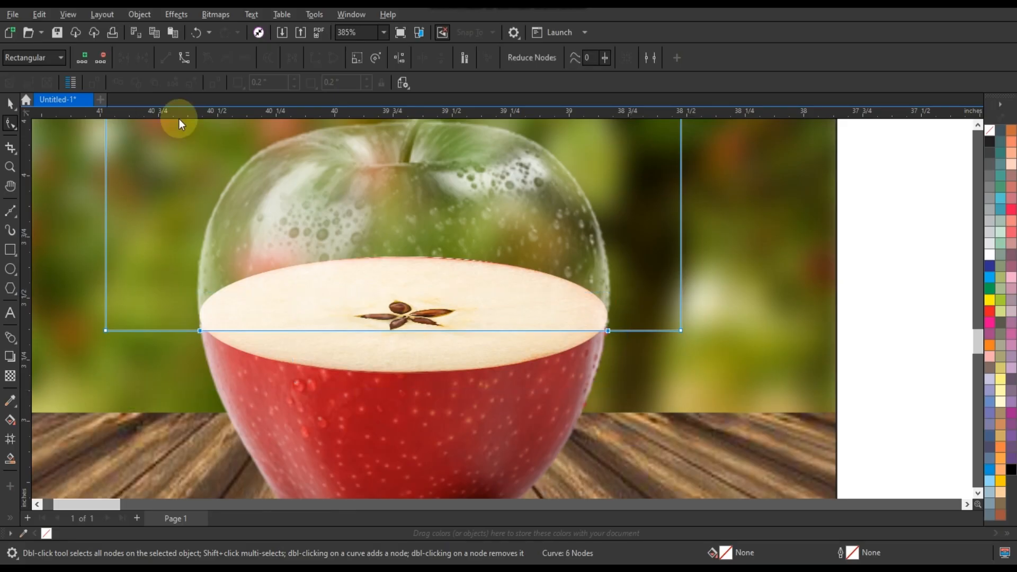
# Step: Convert the crop edge between the two added nodes to a curve and bend it along the slice's front rim
pyautogui.click(183, 61)
pyautogui.moveTo(401, 332); pyautogui.dragTo(401, 371)
pyautogui.moveTo(224, 314); pyautogui.dragTo(205, 334)
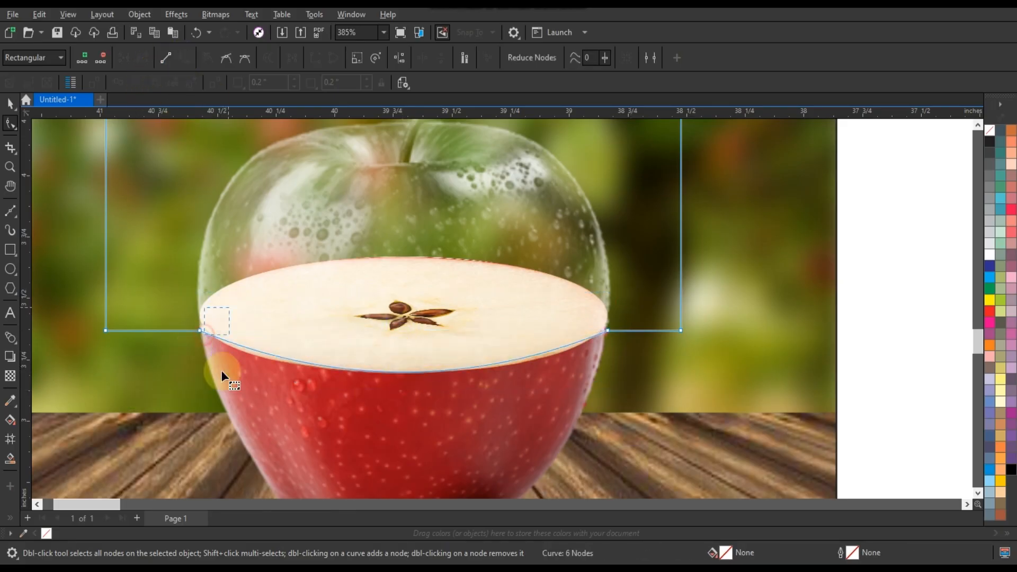
pyautogui.moveTo(334, 387); pyautogui.dragTo(306, 389)
pyautogui.click(473, 385)
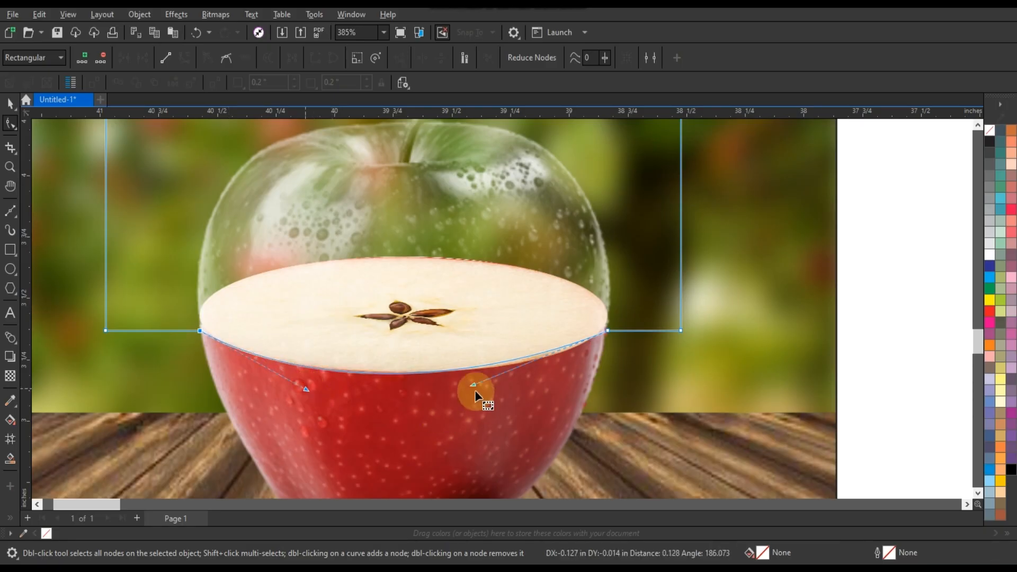
pyautogui.moveTo(491, 384); pyautogui.dragTo(503, 387)
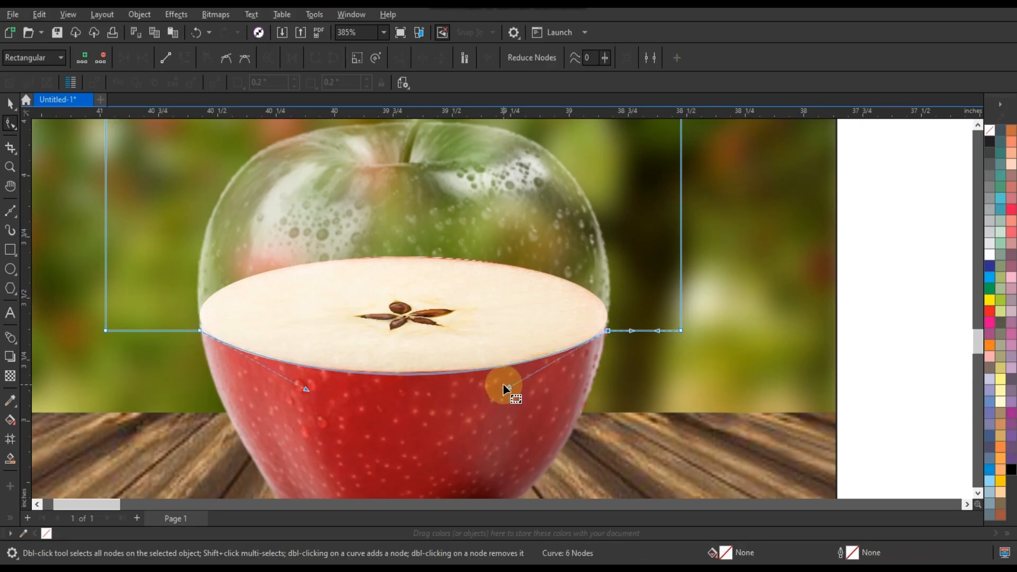
pyautogui.click(7, 104)
# Step: Narrow the transparent apple's crop outline by pulling both of its side edges inward, close to the apple
pyautogui.scroll(-2, 504, 415)
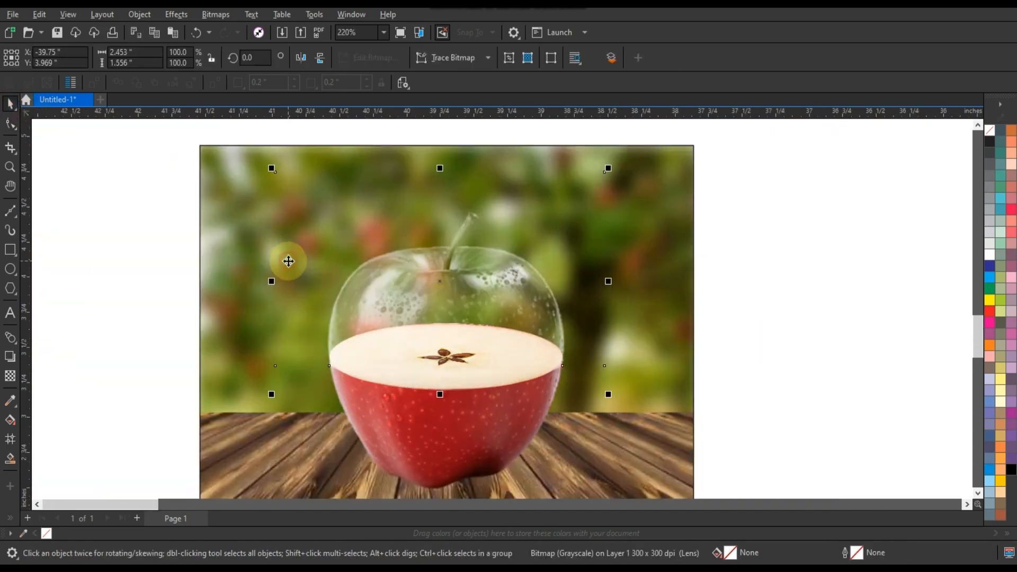
pyautogui.press('F10')
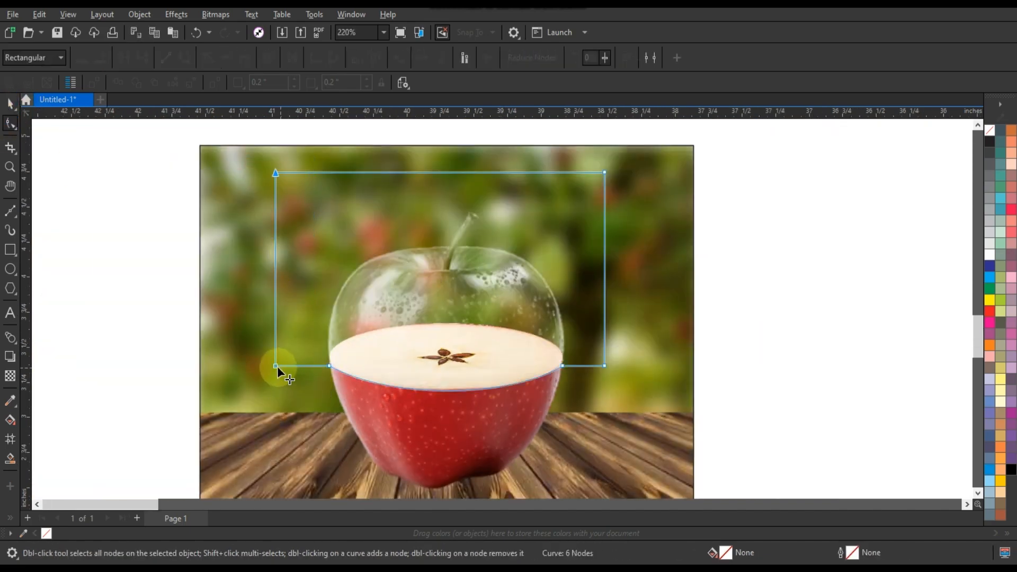
pyautogui.moveTo(278, 367); pyautogui.dragTo(320, 364)
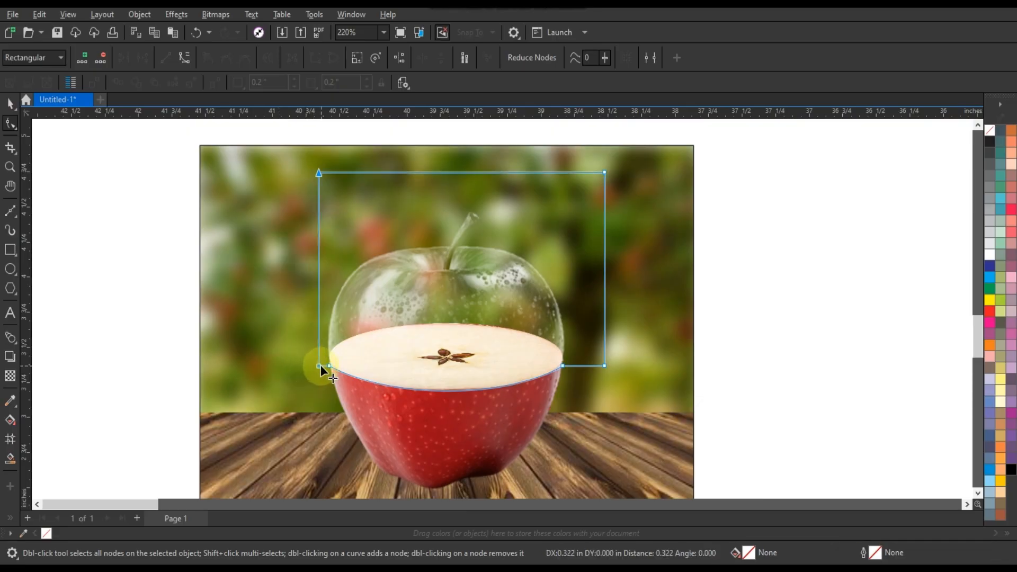
pyautogui.moveTo(604, 365); pyautogui.dragTo(576, 366)
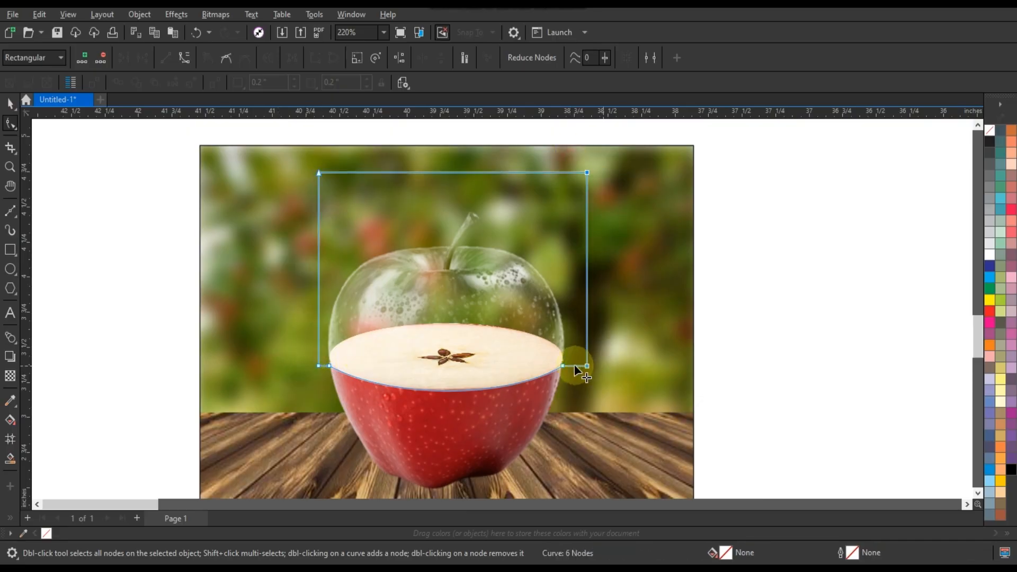
# Step: Lower the top edge of the transparent apple's crop outline to just above the stem and finish the node editing
pyautogui.moveTo(321, 173); pyautogui.dragTo(323, 200)
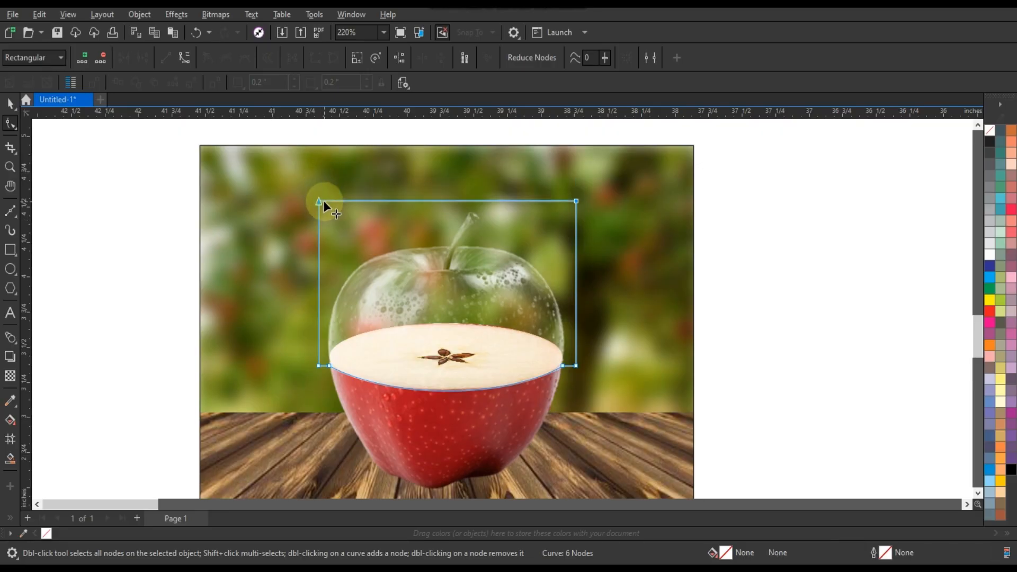
pyautogui.click(9, 109)
pyautogui.click(134, 150)
# Step: Move the three apple pieces together slightly upward and to the right on the table, and check the composition in a full-screen preview
pyautogui.scroll(-1, 325, 288)
pyautogui.moveTo(169, 198); pyautogui.dragTo(398, 372)
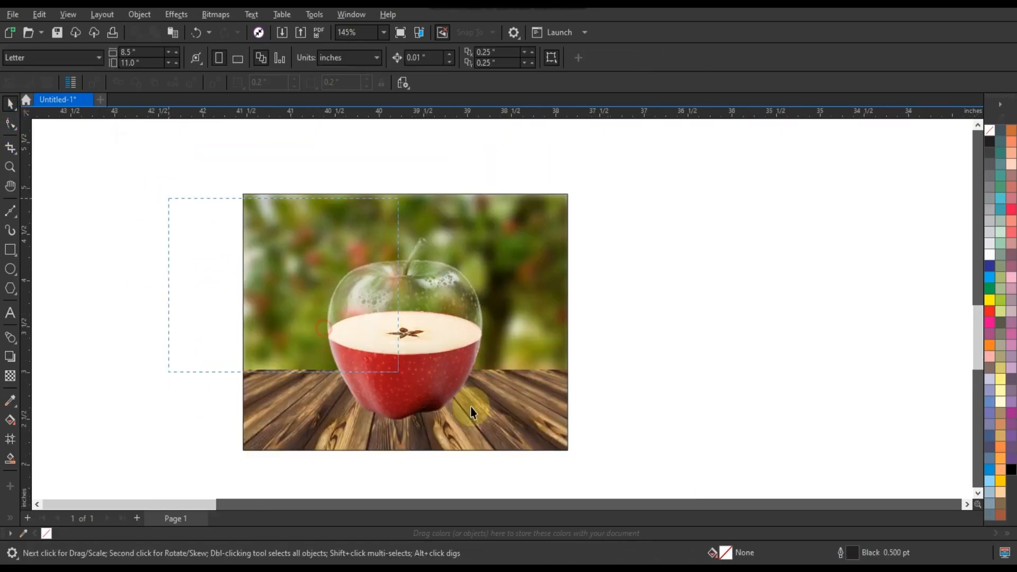
pyautogui.moveTo(471, 406); pyautogui.dragTo(526, 434)
pyautogui.moveTo(179, 205); pyautogui.dragTo(528, 471)
pyautogui.moveTo(413, 358); pyautogui.dragTo(414, 355)
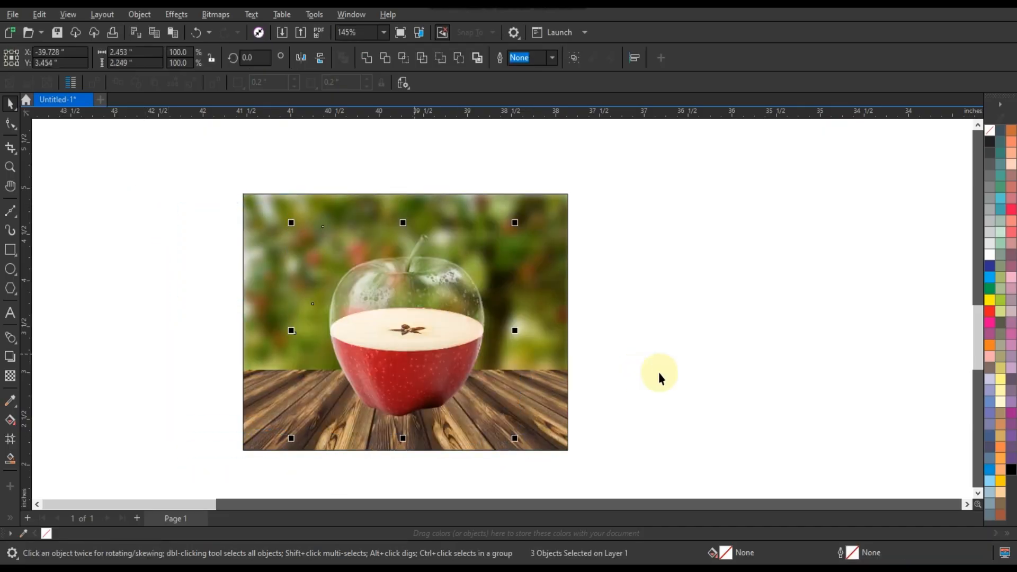
pyautogui.click(659, 377)
pyautogui.press('z')
pyautogui.moveTo(249, 195); pyautogui.dragTo(558, 438)
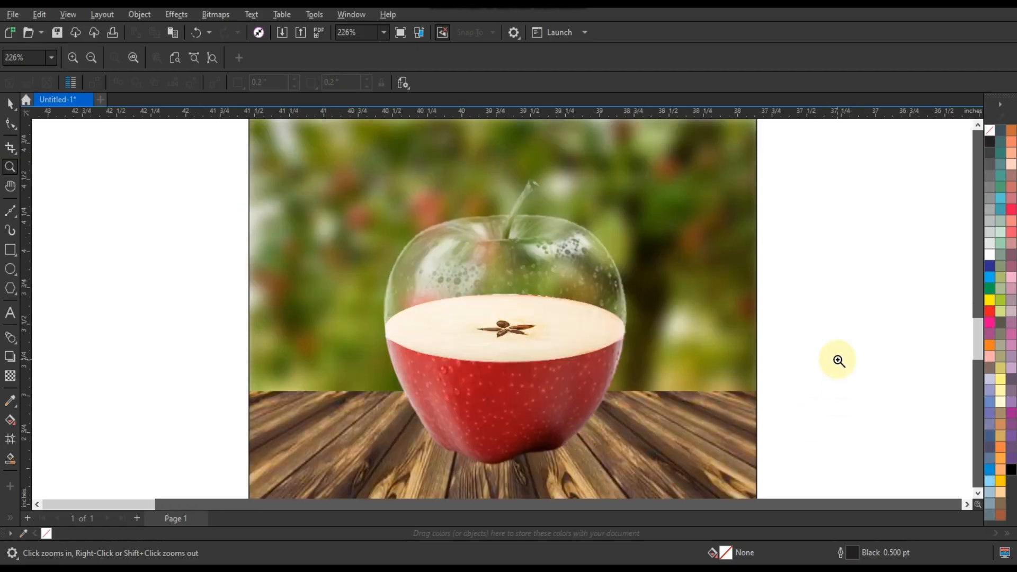
pyautogui.press('F9')
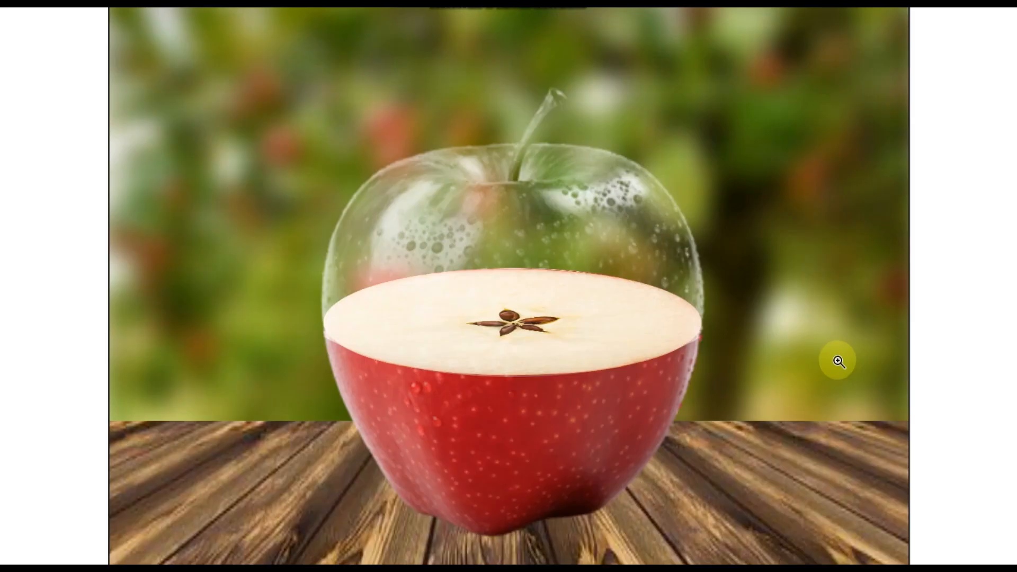
pyautogui.press('F9')
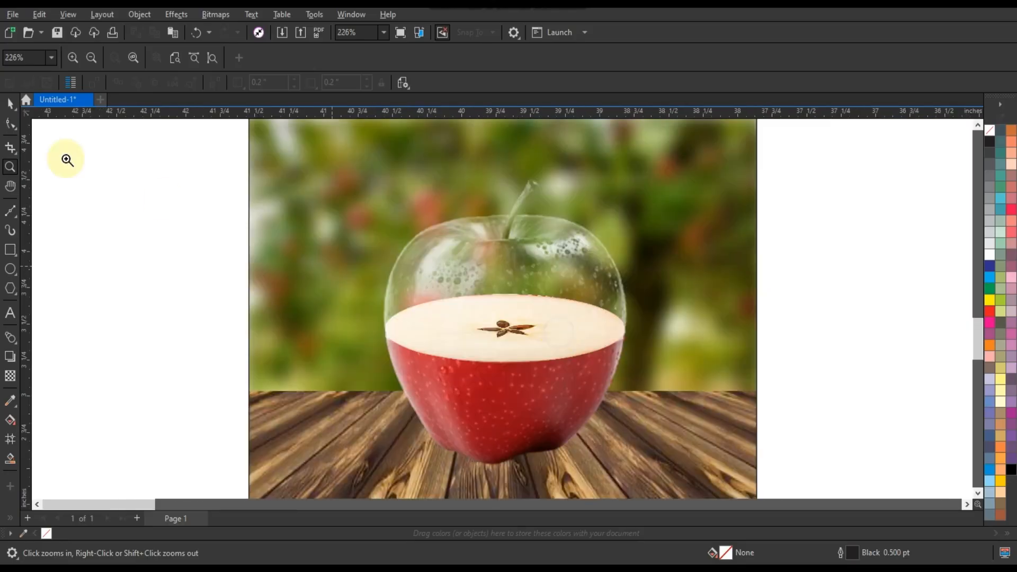
# Step: Place the tree image over the apple and stack it directly behind the transparent apple, in front of the slice
pyautogui.click(10, 104)
pyautogui.scroll(-2, 195, 337)
pyautogui.moveTo(969, 294); pyautogui.dragTo(333, 310)
pyautogui.hotkey('shift', 'pageup')
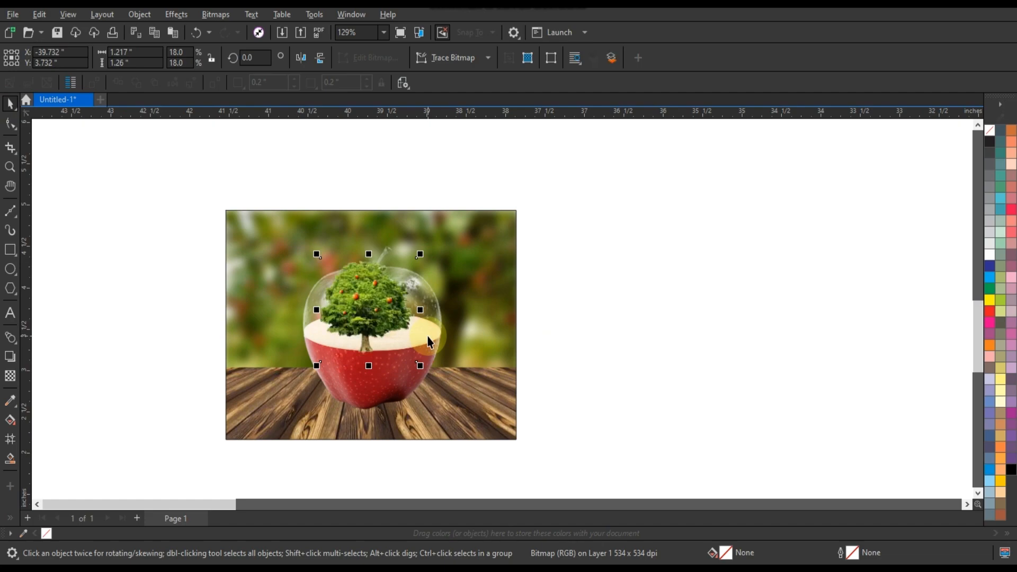
pyautogui.scroll(3, 400, 344)
pyautogui.hotkey('ctrl', 'pagedown')
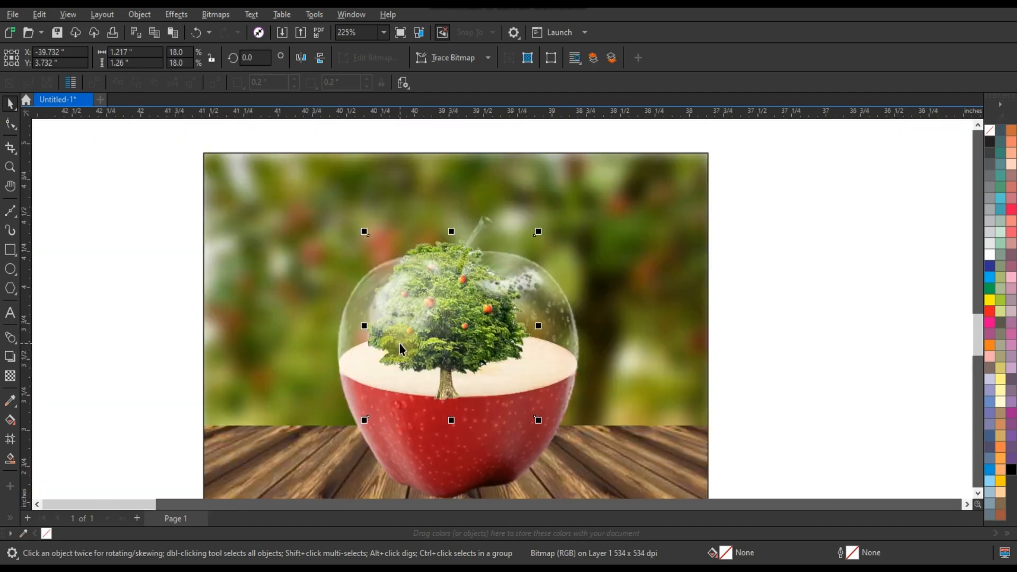
# Step: Scale the tree down to about 0.65 by 0.67 in and stand its trunk on the core of the apple slice
pyautogui.moveTo(368, 233); pyautogui.dragTo(383, 258)
pyautogui.hotkey('ctrl', 'z')
pyautogui.moveTo(316, 135); pyautogui.dragTo(527, 420)
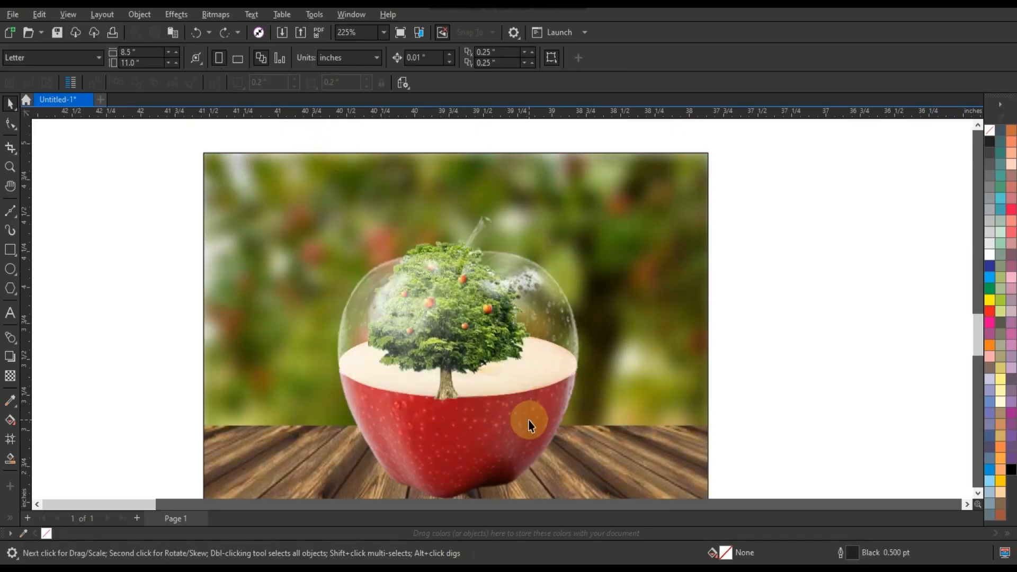
pyautogui.moveTo(102, 190); pyautogui.dragTo(513, 393)
pyautogui.moveTo(462, 345); pyautogui.dragTo(505, 385)
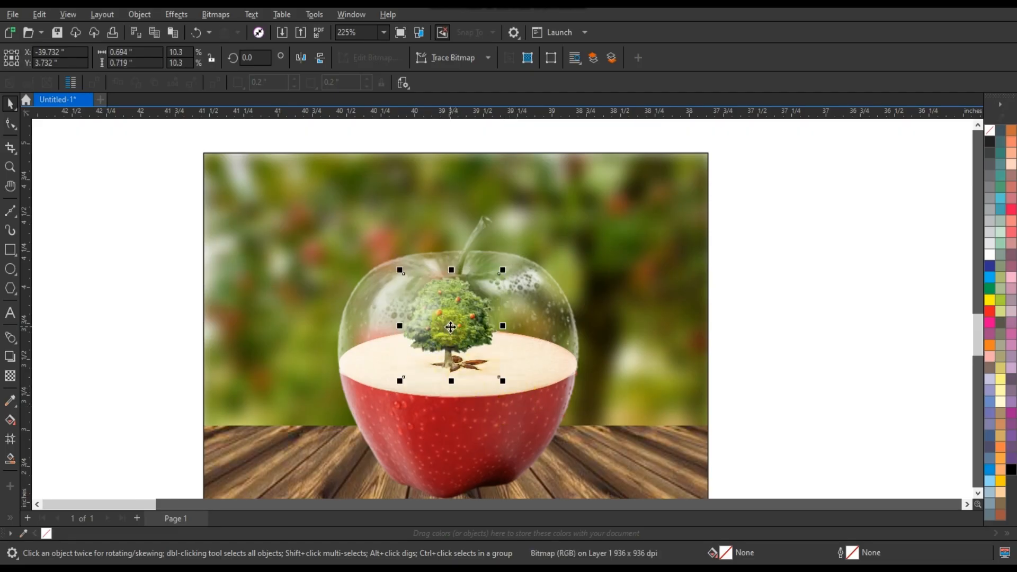
pyautogui.moveTo(453, 326); pyautogui.dragTo(461, 325)
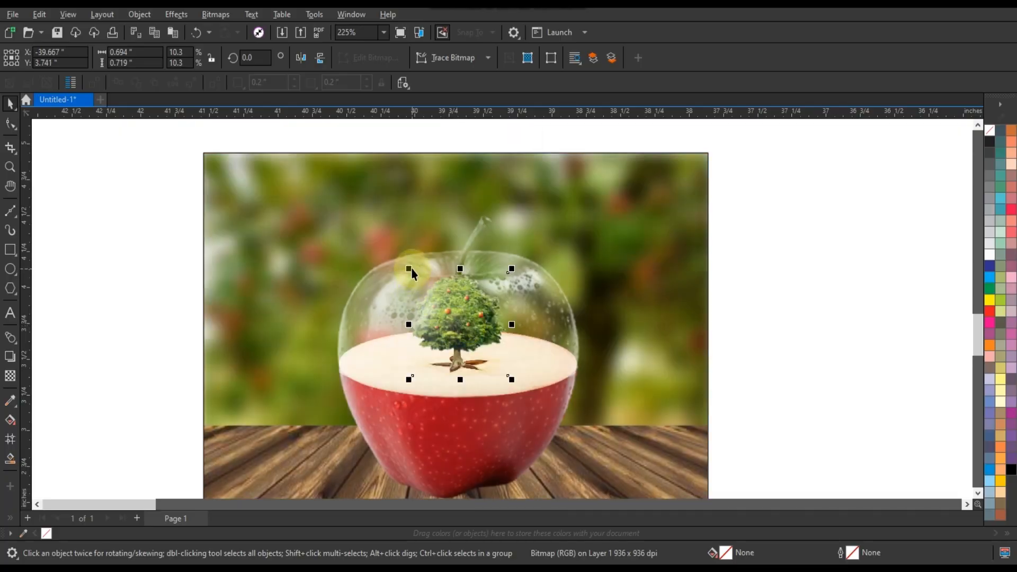
pyautogui.moveTo(412, 271); pyautogui.dragTo(415, 276)
pyautogui.moveTo(518, 279); pyautogui.dragTo(515, 281)
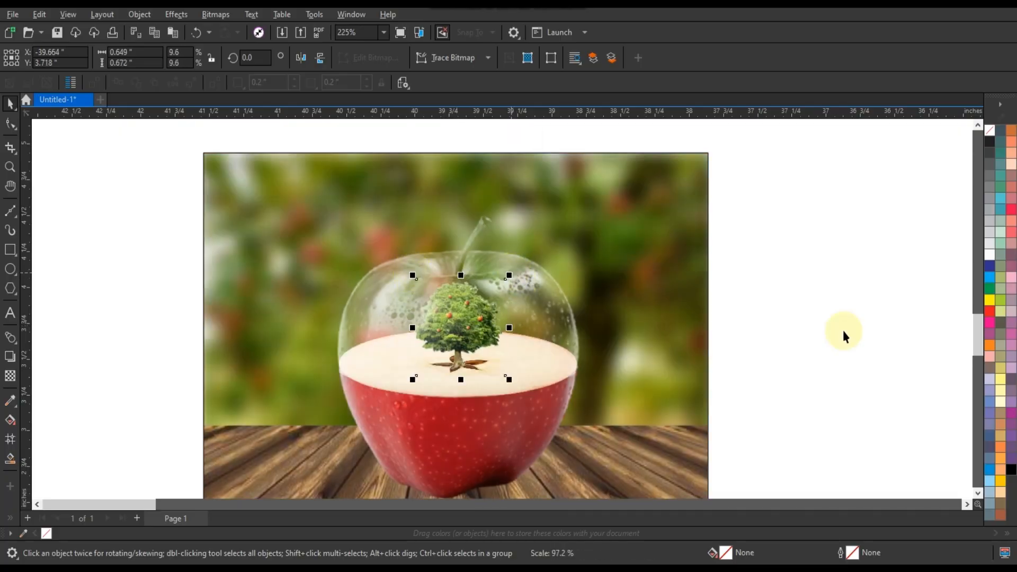
# Step: Preview the composition full screen, framing the view on the background rectangle
pyautogui.click(843, 329)
pyautogui.press('F9')
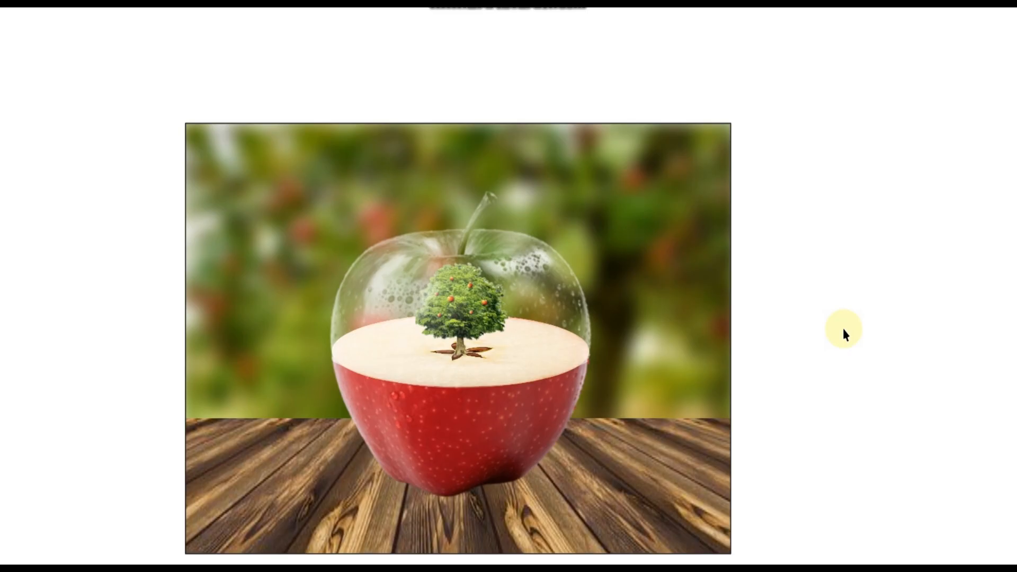
pyautogui.click(702, 360)
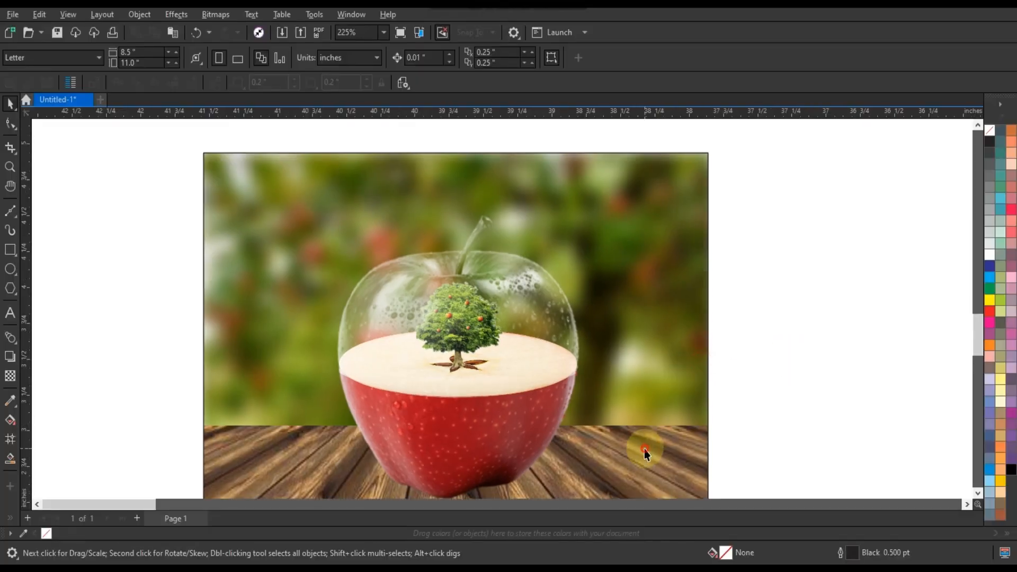
pyautogui.hotkey('shift', 'F2')
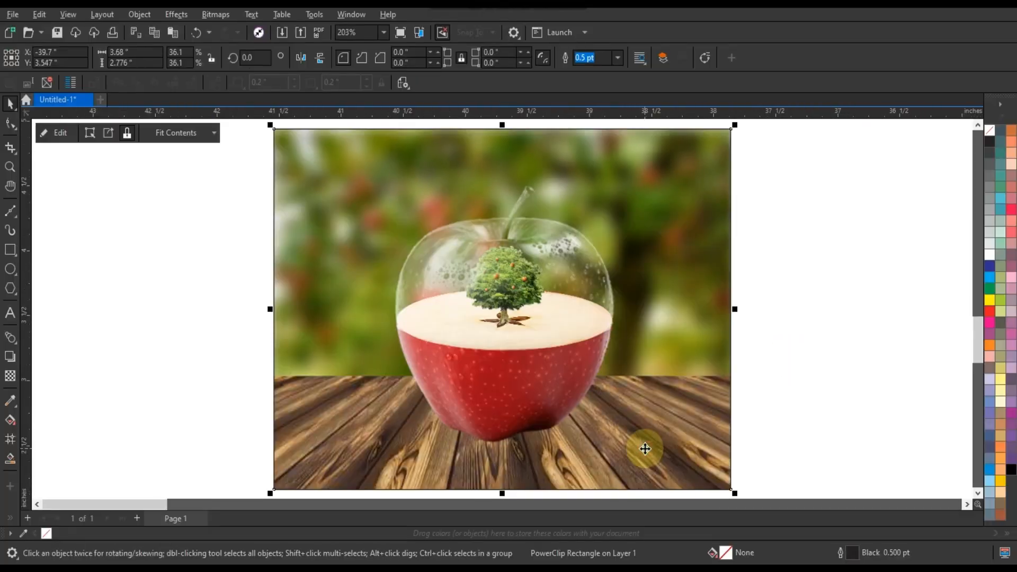
pyautogui.press('F9')
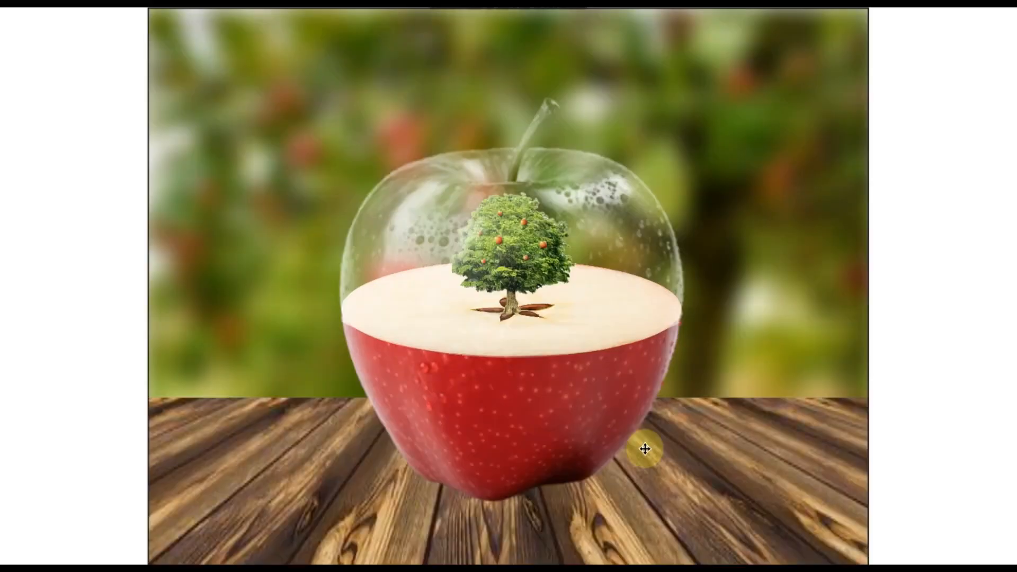